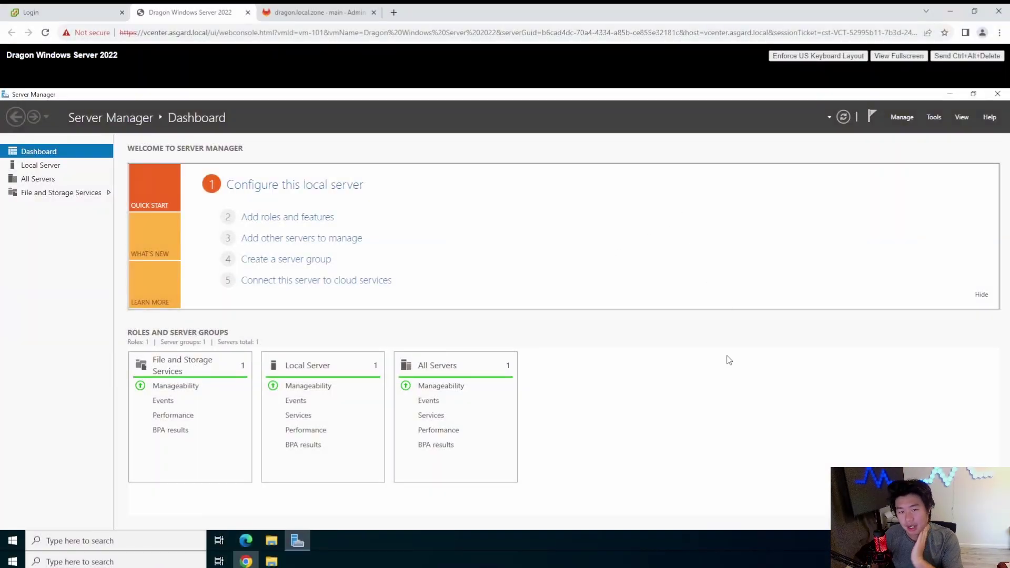
Step: Change the computer name from the Local Server properties to 'ad'
left_click(70, 165)
left_click(247, 172)
left_click(210, 243)
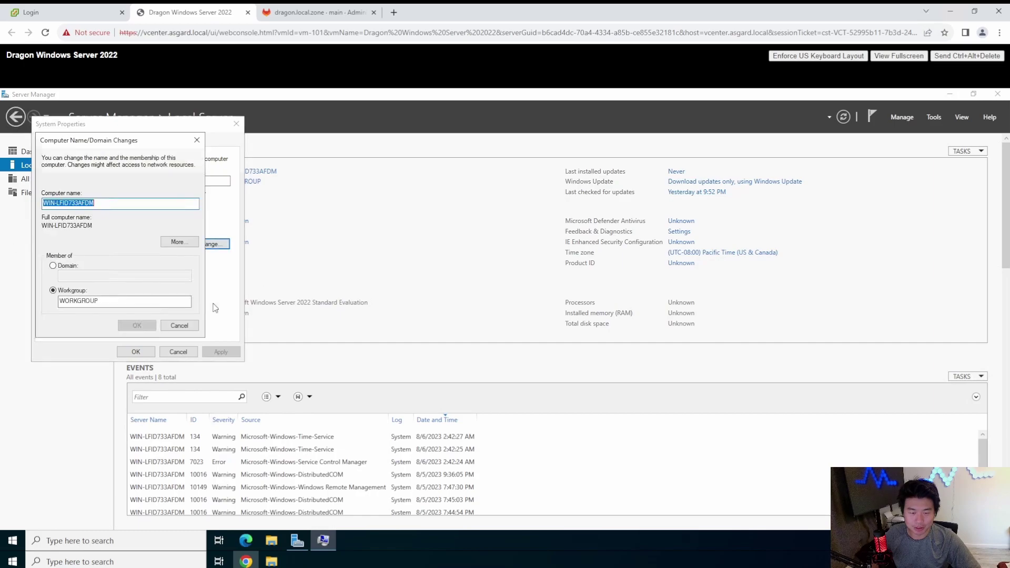
left_click(120, 205)
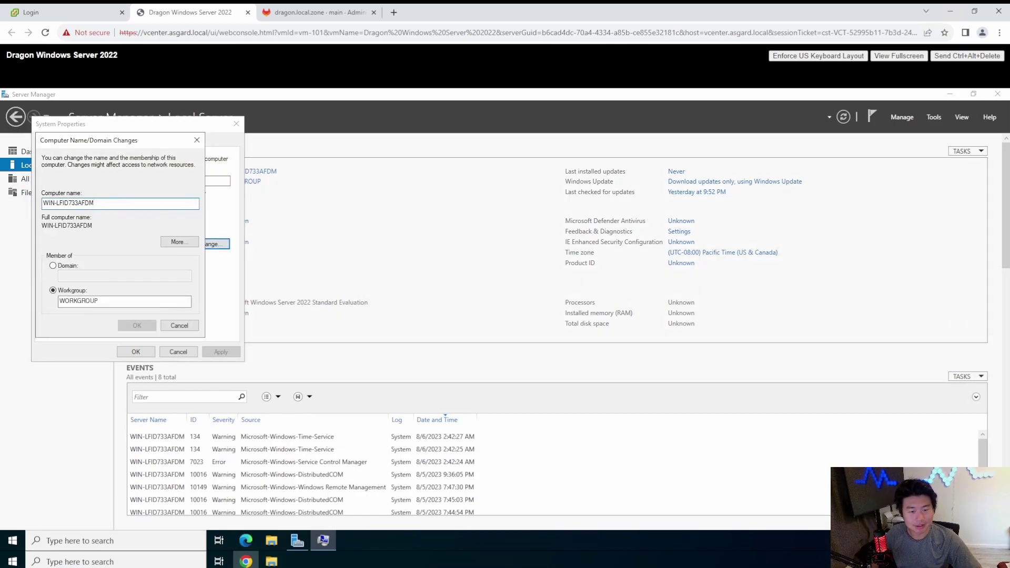
key("ctrl+a")
type("ad")
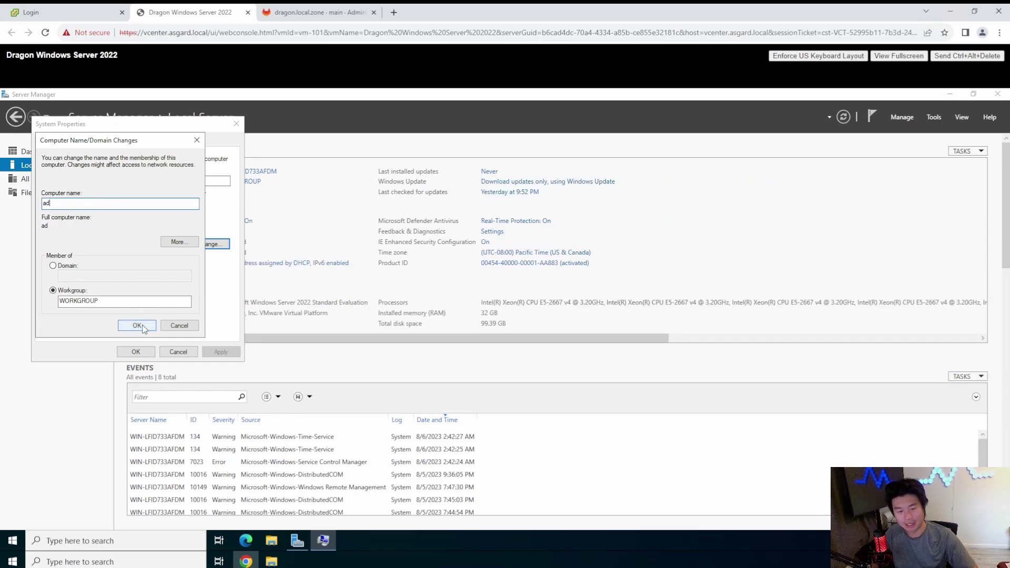
left_click(143, 327)
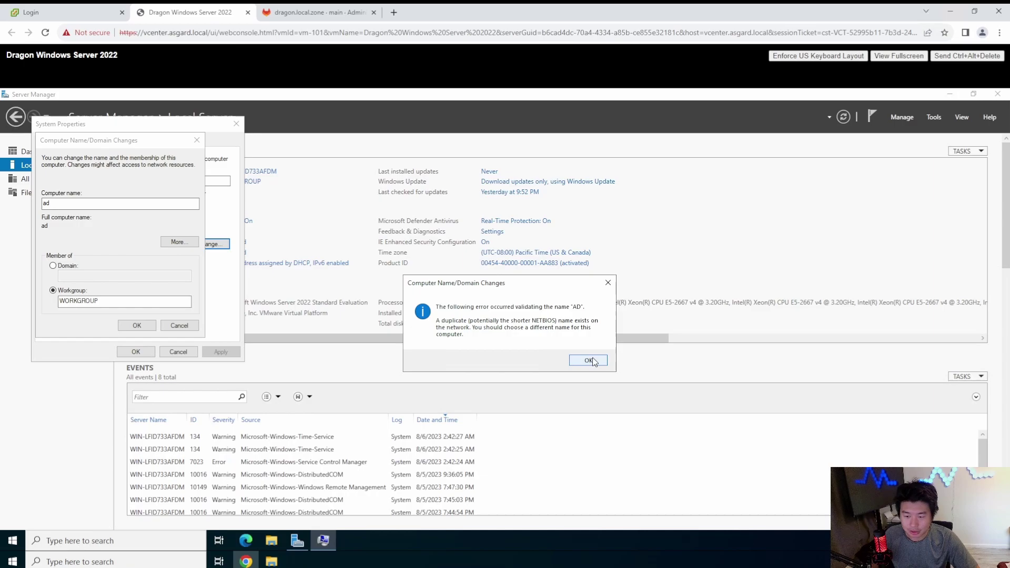
Step: Accept the duplicate-name and restart-required warnings, then restart the server now
left_click(589, 361)
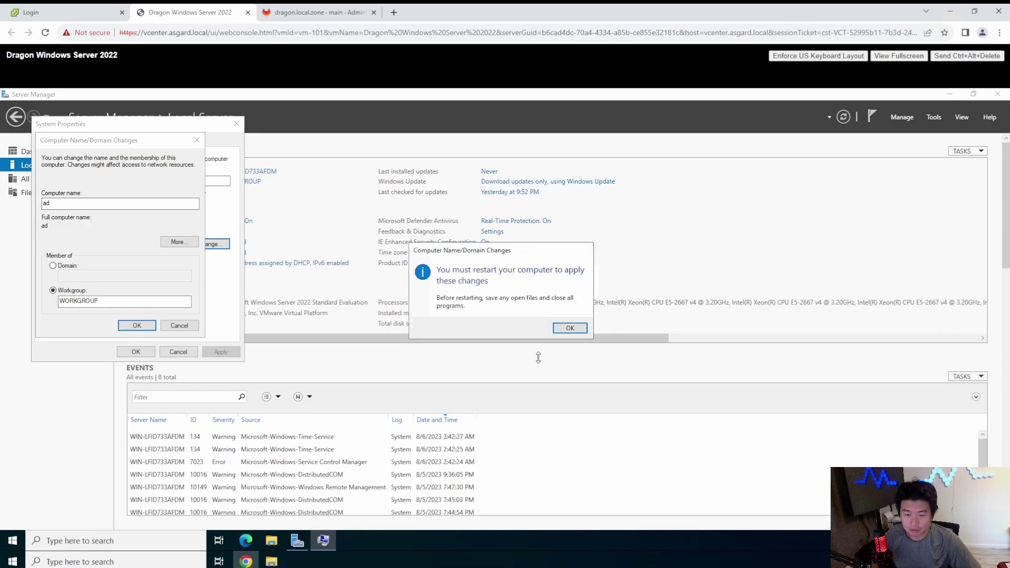
left_click(568, 329)
left_click(144, 351)
left_click(483, 327)
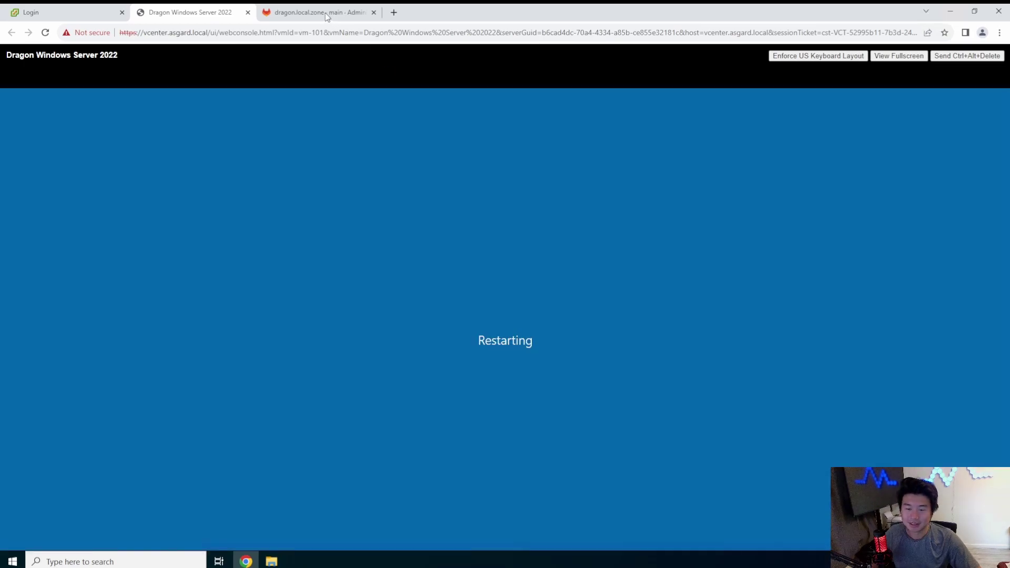
Step: Open dragon.local.zone in the Web IDE and change the serial to 202307066
left_click(332, 15)
left_click(735, 218)
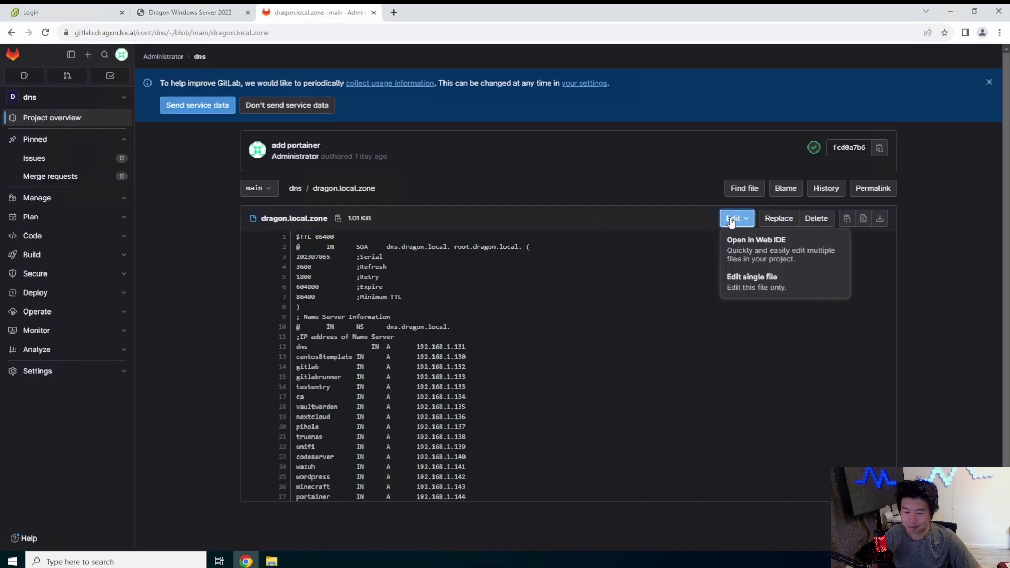
left_click(807, 264)
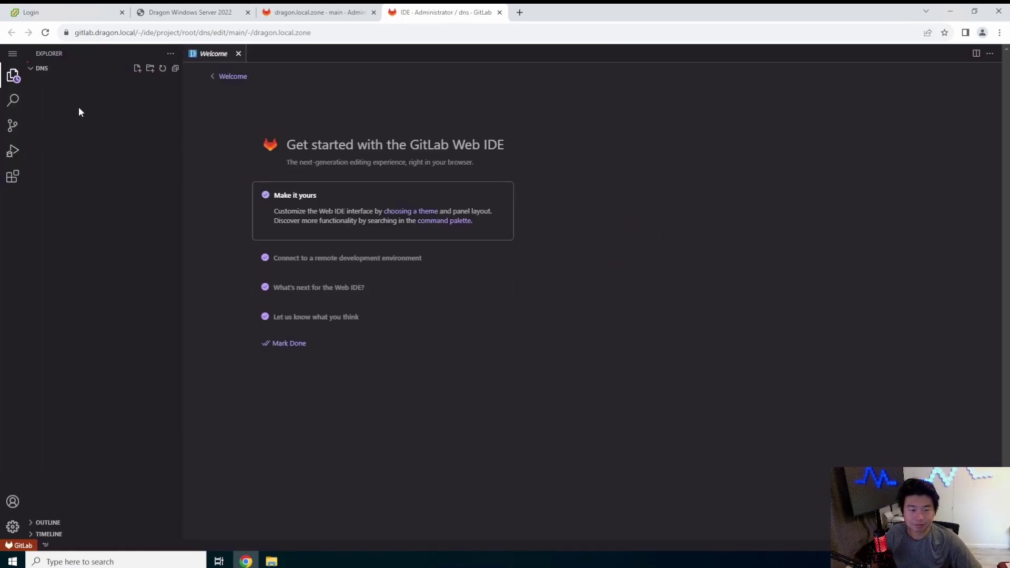
left_click(541, 384)
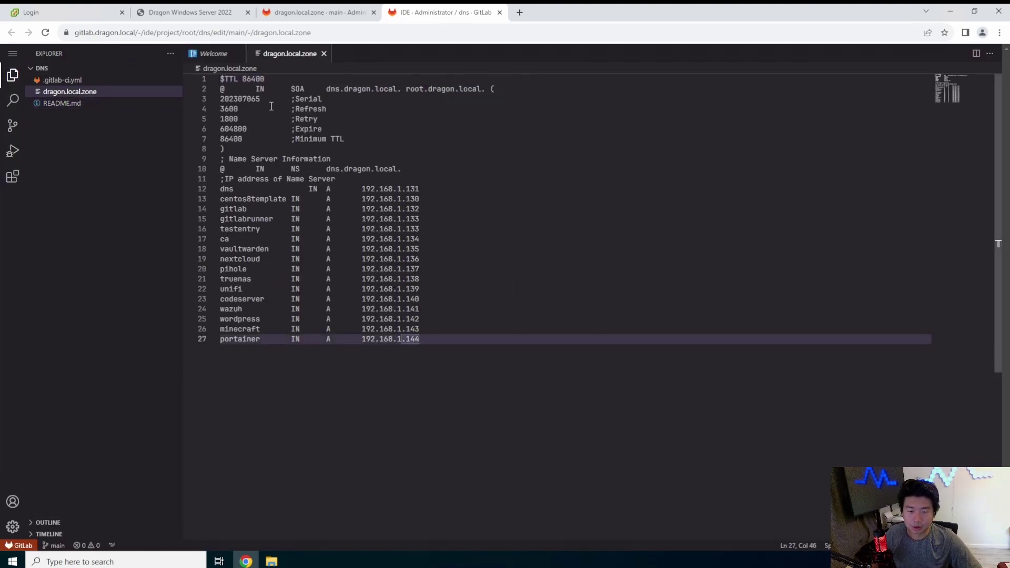
left_click(256, 99)
key("Delete")
type("6")
Step: Add a record line 'ad IN A 192.168.1.145' after the portainer entry
left_click(512, 363)
key("Return")
type("address")
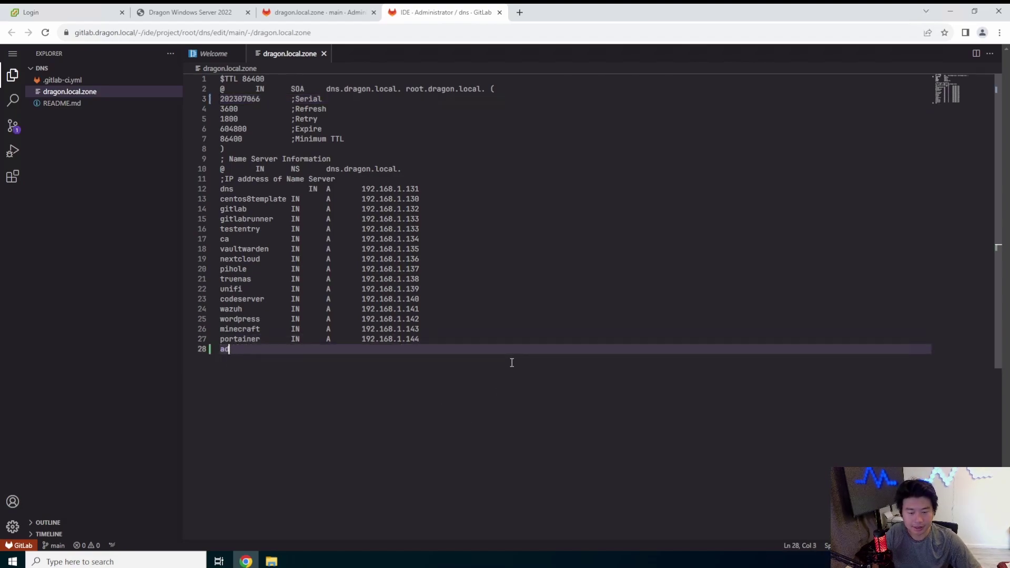
key("Tab")
key("Tab")
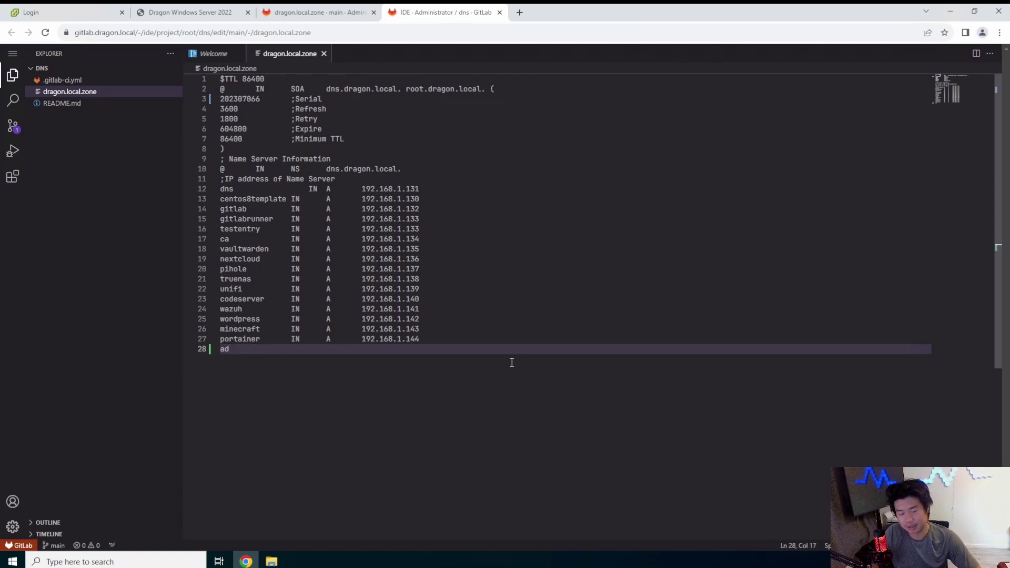
type("IN")
key("Escape")
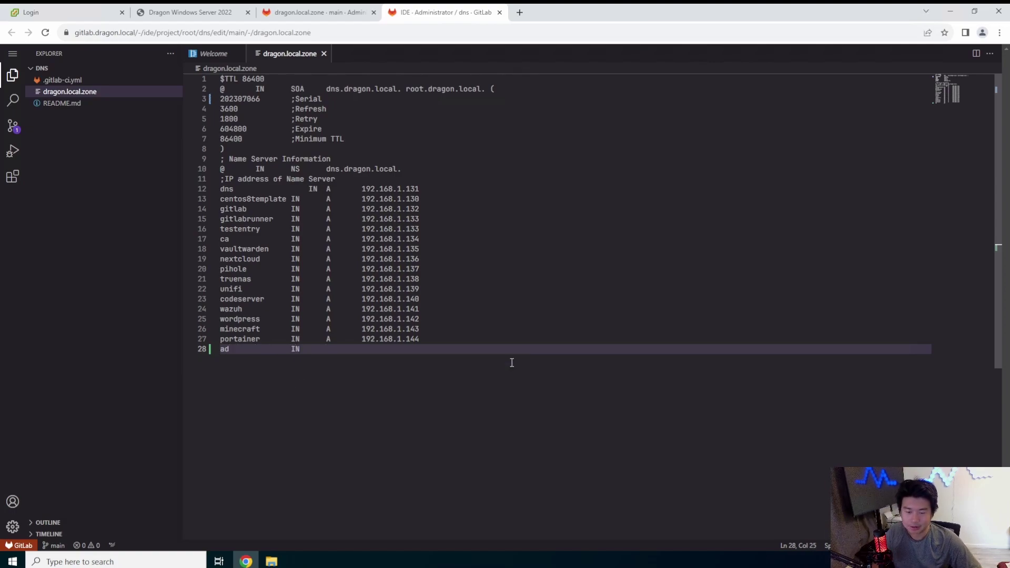
type("ad")
type("A")
key("Escape")
type("192.168.1.145")
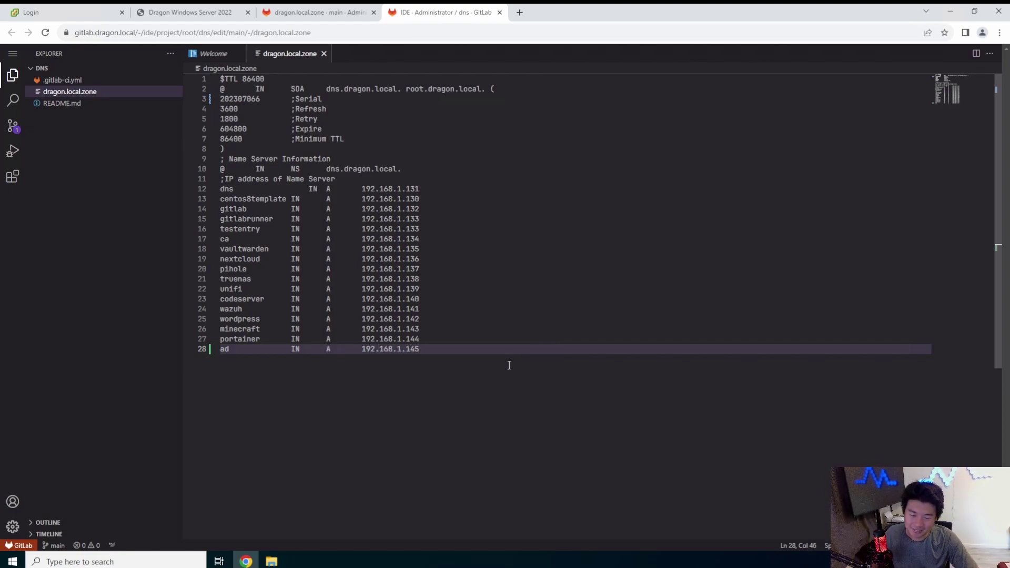
Step: Commit the zone file change to main with the message 'add ad server'
left_click(13, 125)
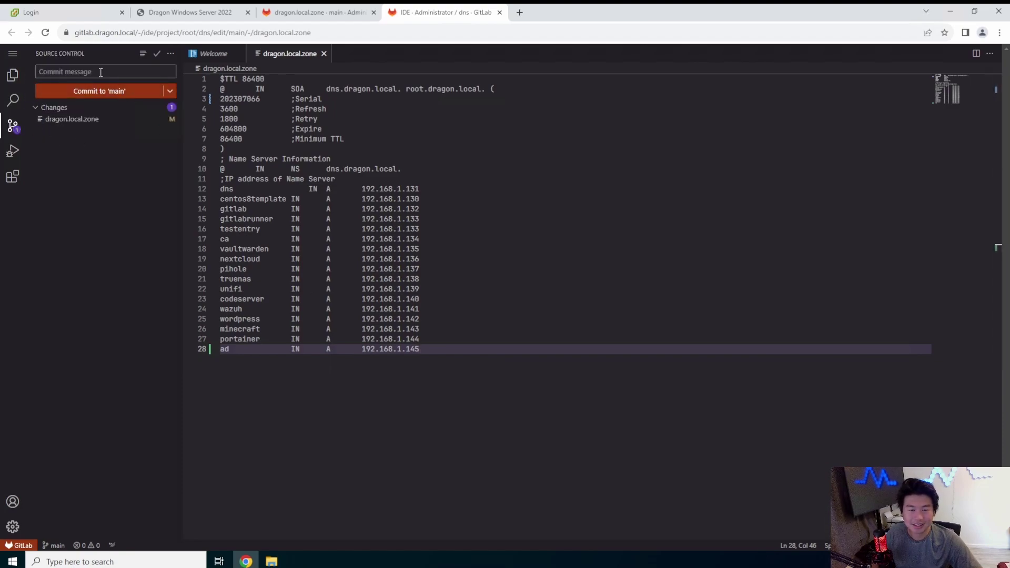
type("add ad s")
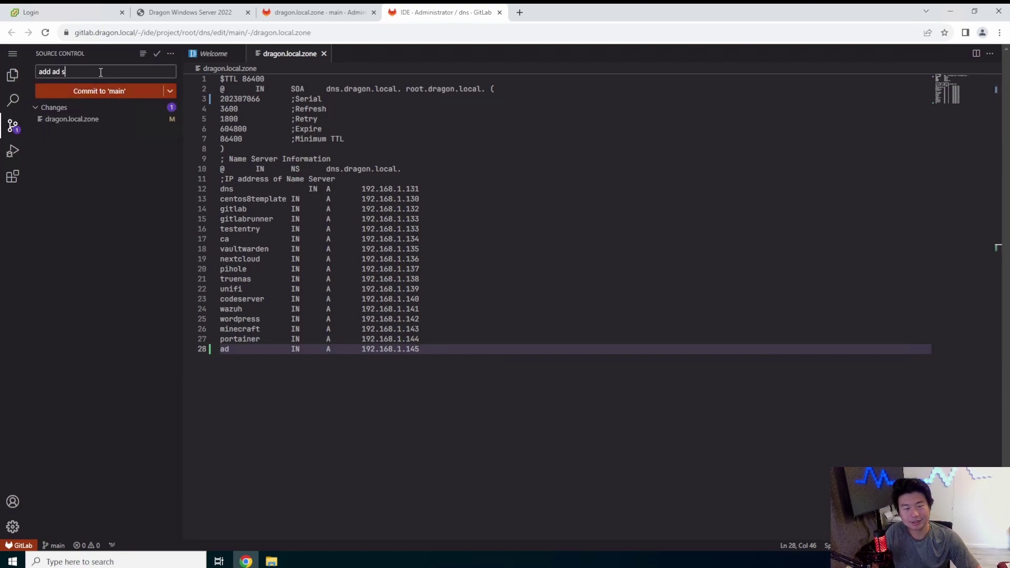
type("erver")
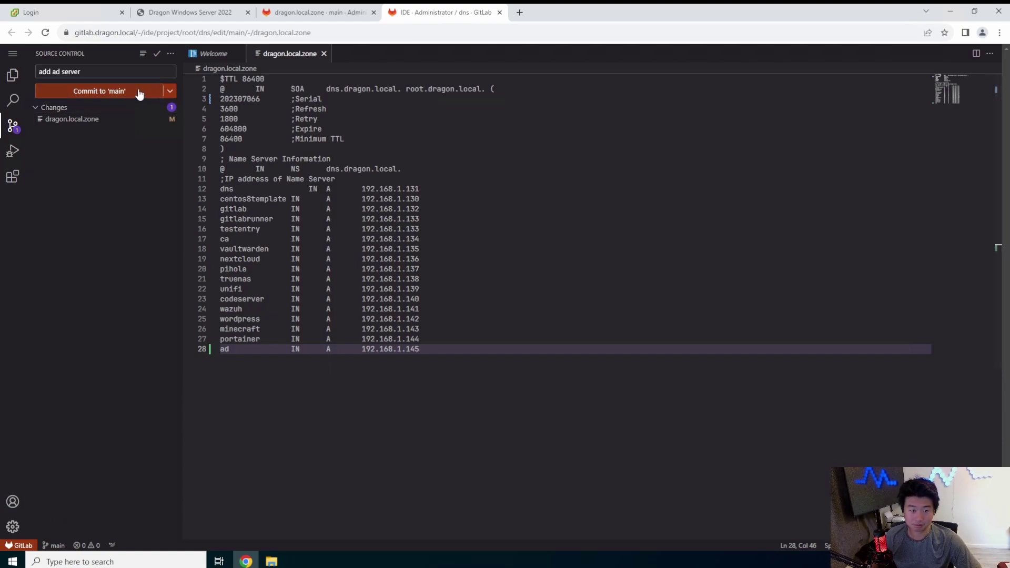
left_click(726, 190)
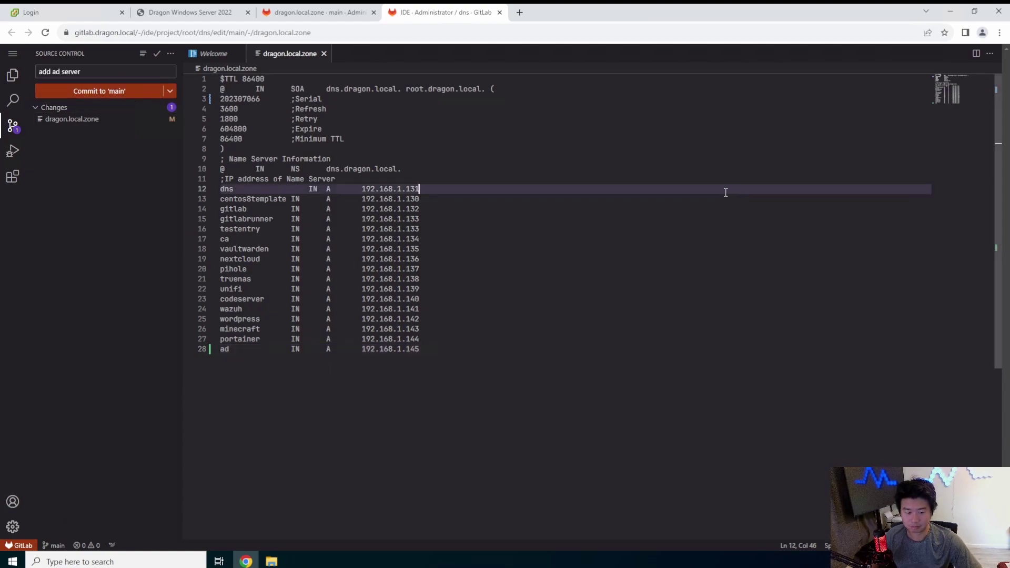
Step: Close the Web IDE and check the dns project's running pipeline in the projects list
left_click(160, 109)
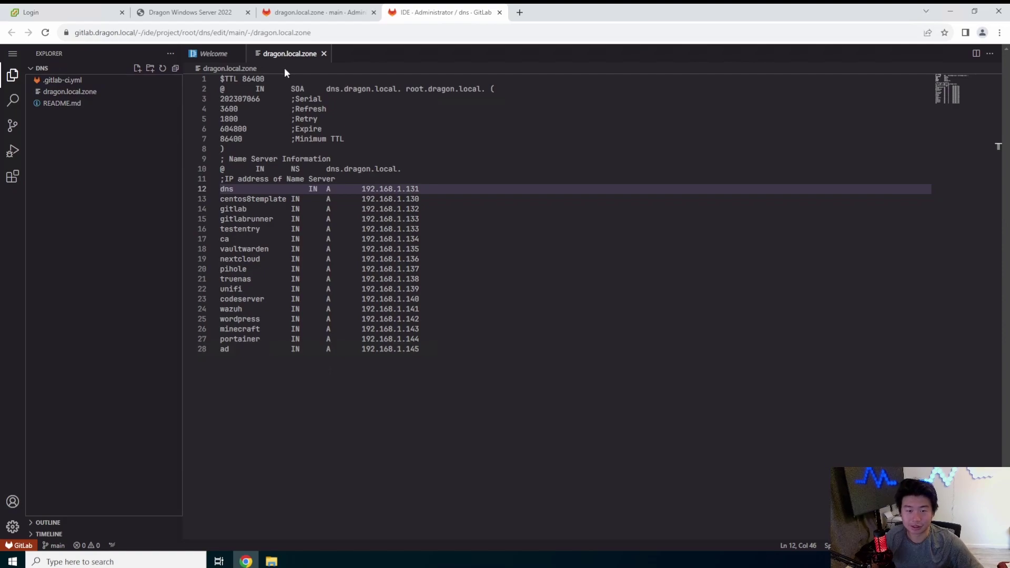
left_click(737, 209)
left_click(13, 54)
left_click(808, 168)
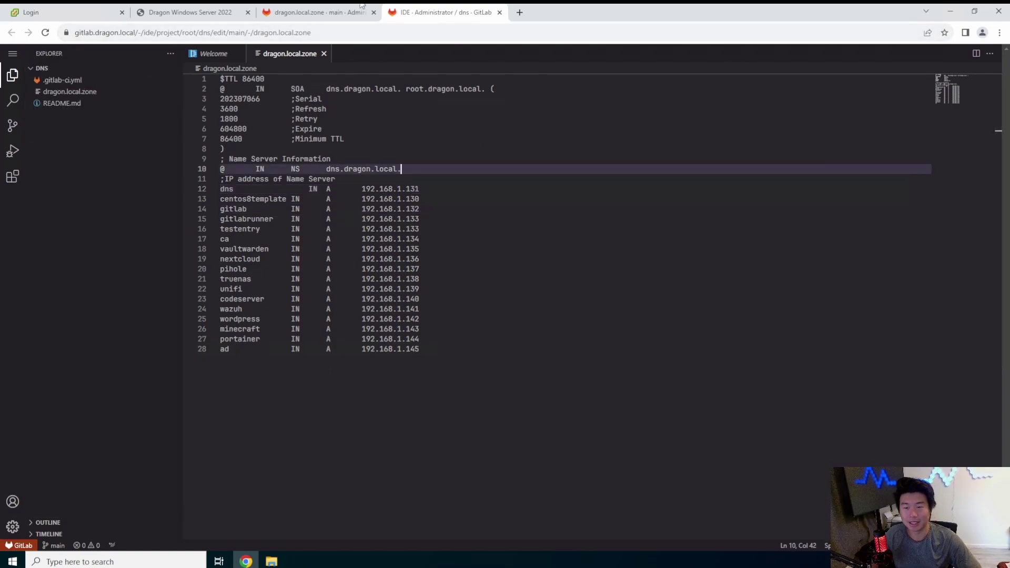
left_click(500, 13)
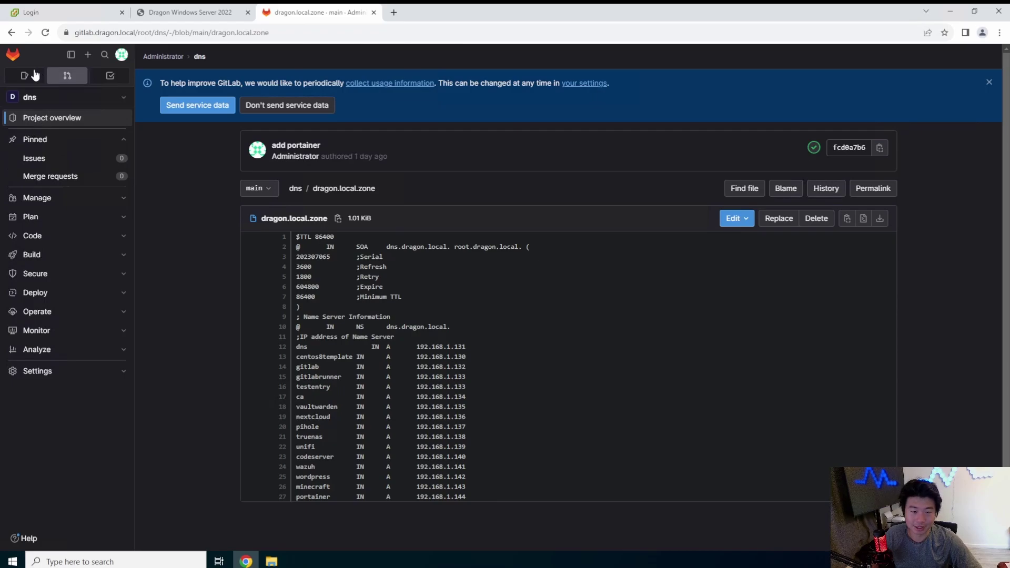
left_click(13, 55)
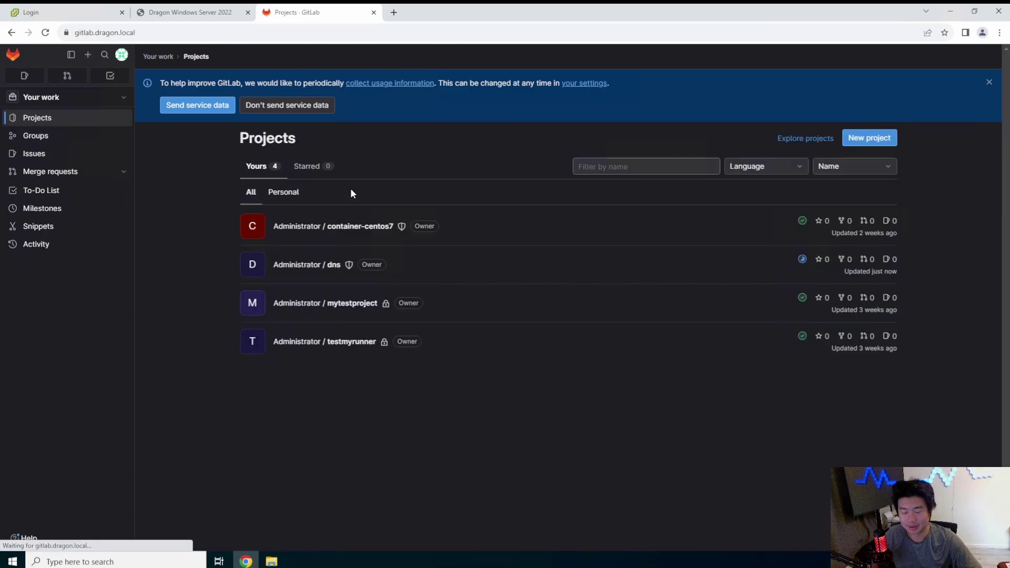
left_click(802, 258)
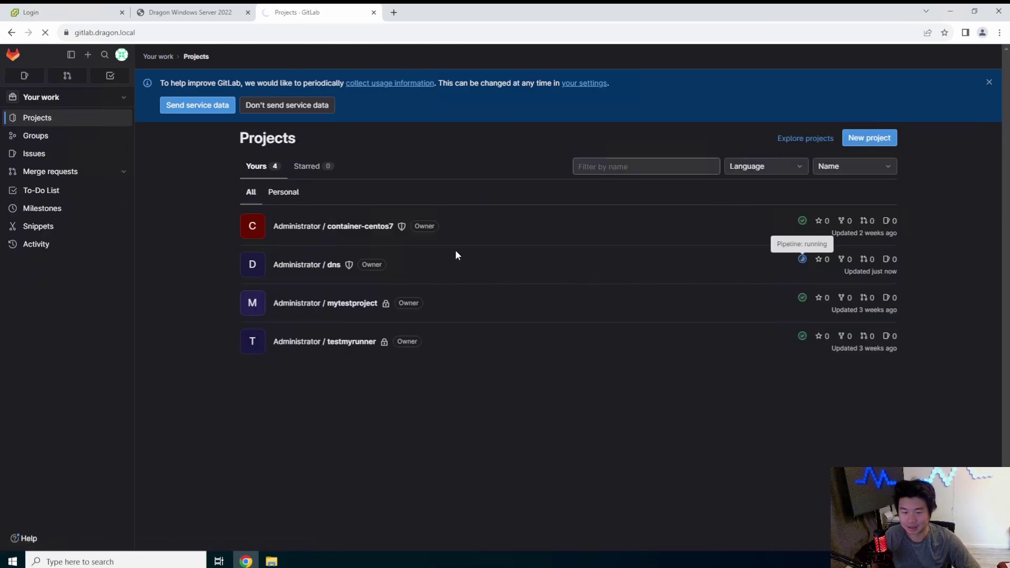
Step: Send Ctrl+Alt+Delete in the console and sign in with the Administrator password
left_click(206, 7)
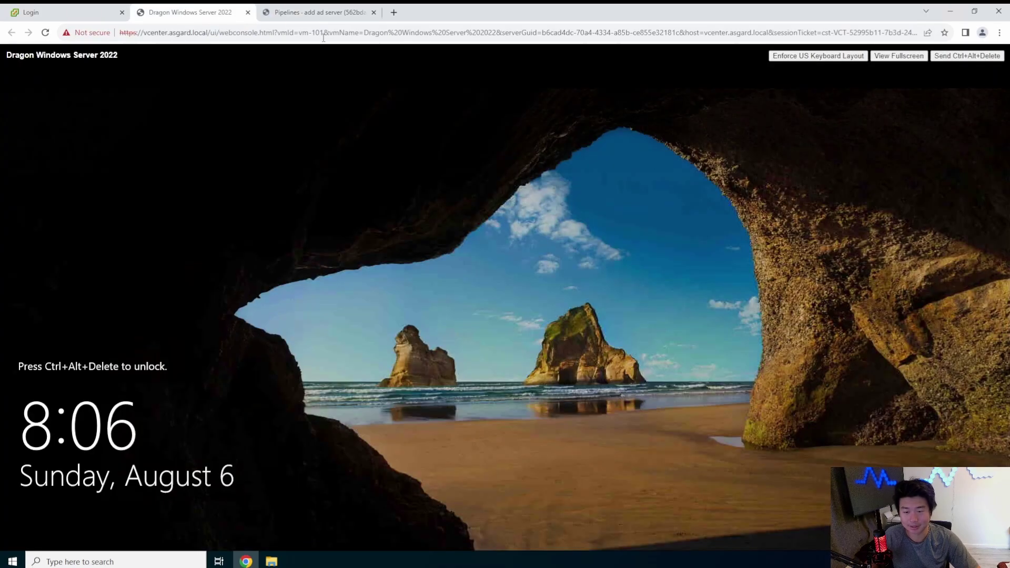
left_click(959, 56)
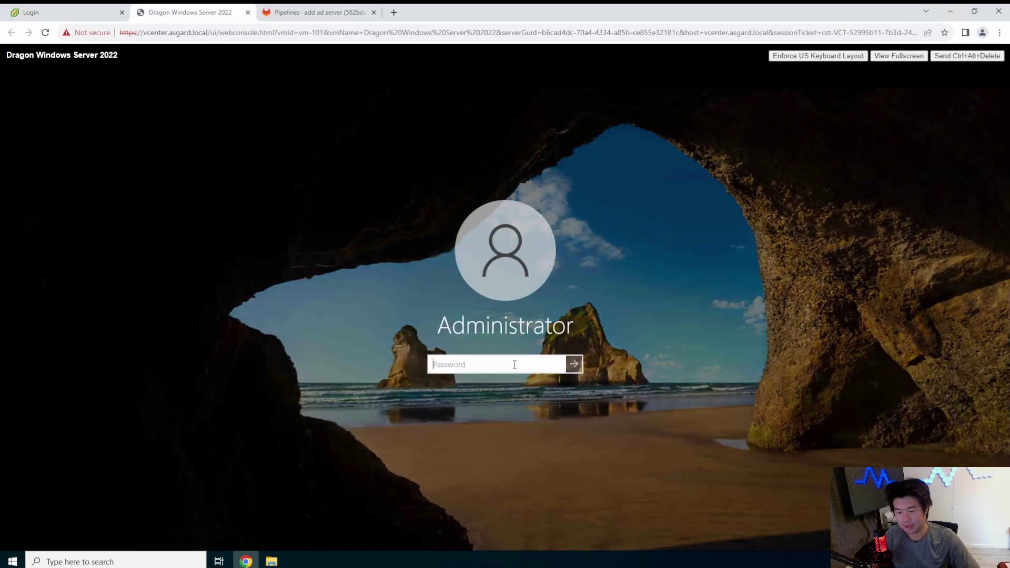
type("***")
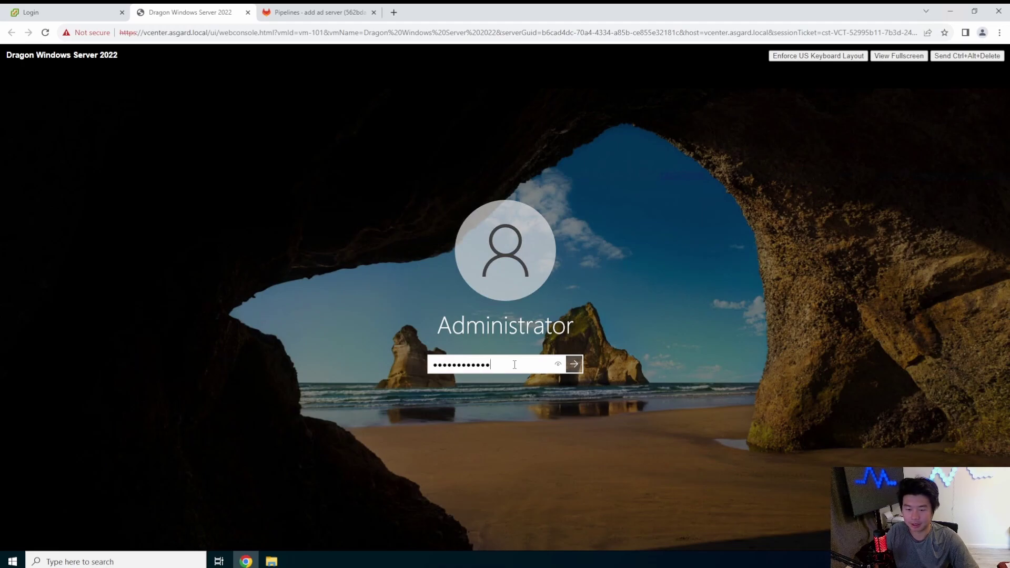
key("Return")
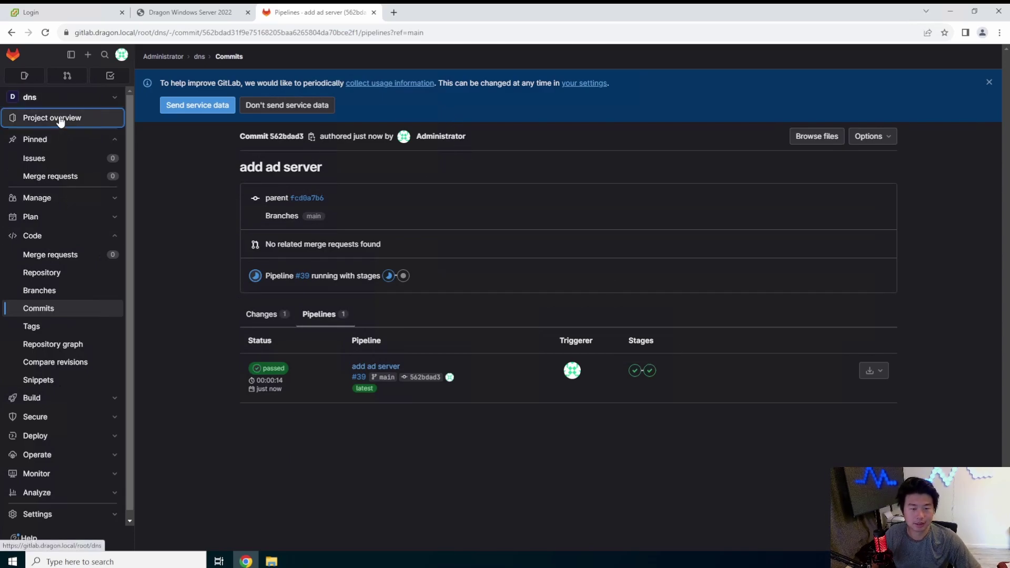
left_click(231, 15)
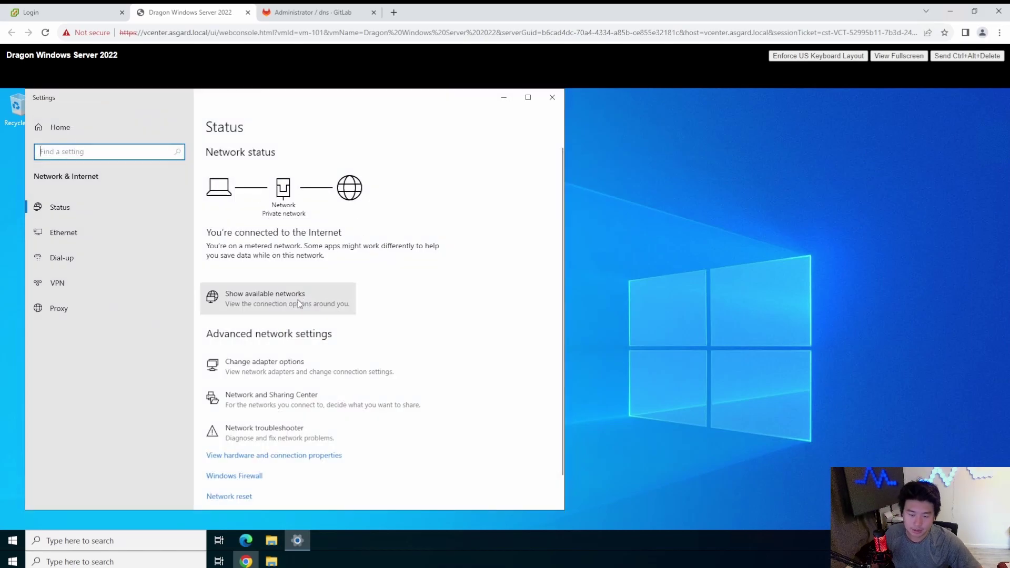
Step: Set Ethernet0 to a manual IPv4 address 192.168.1.145 with mask 255.255.255.0
left_click(329, 373)
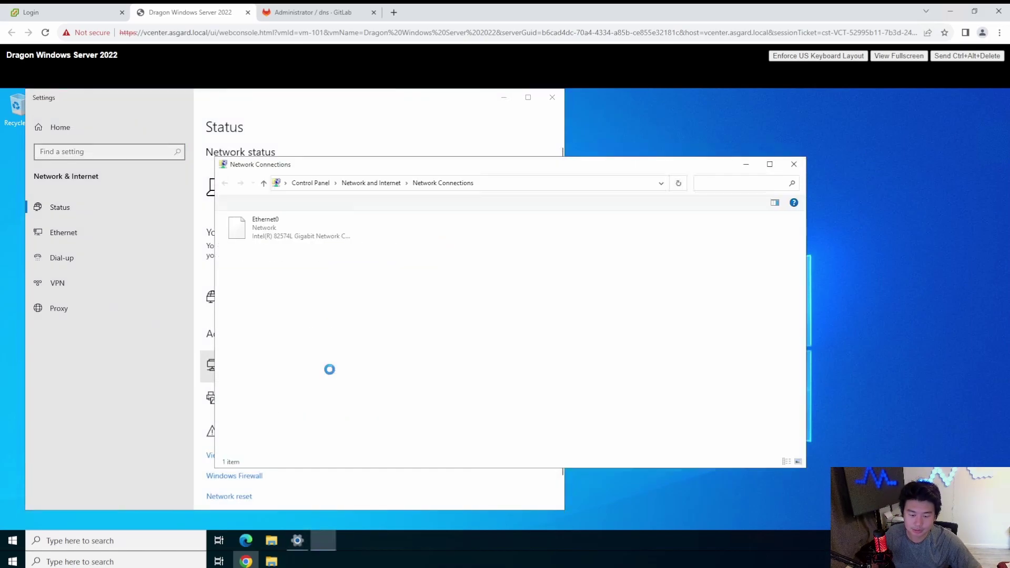
left_click(260, 234)
left_click(444, 402)
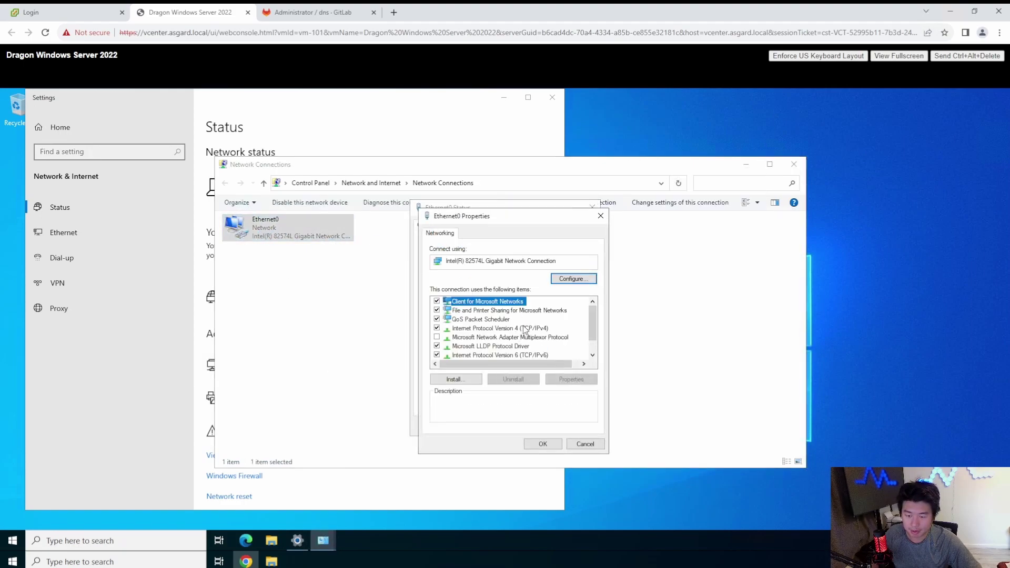
double_click(503, 327)
left_click(489, 333)
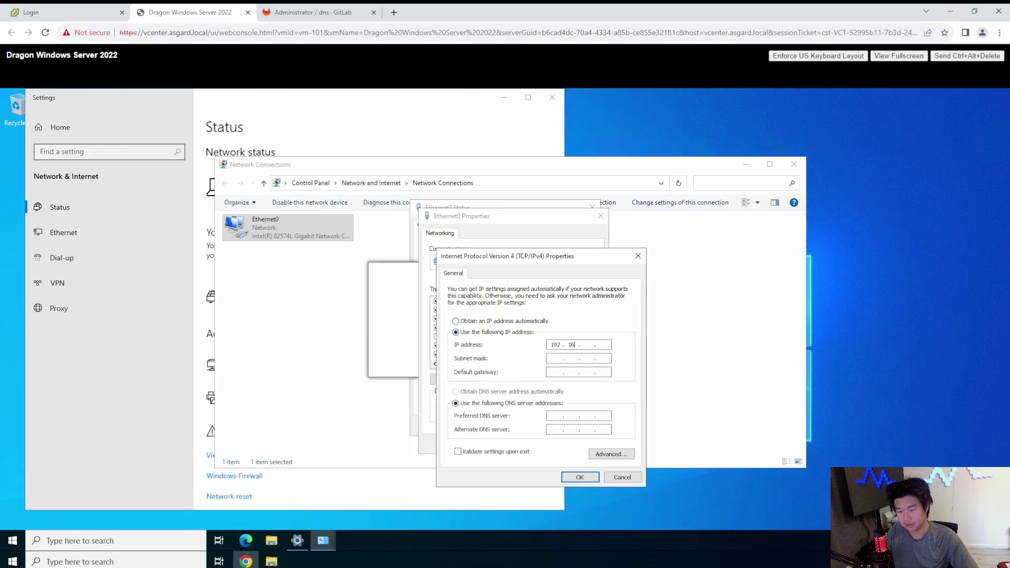
type("192.168.1.145")
key("Tab")
type("255 . 255 . 255 . 0")
Step: Enter gateway 192.168.1.1 and DNS server 192.168.1.131, validating on exit, and apply
left_click(556, 372)
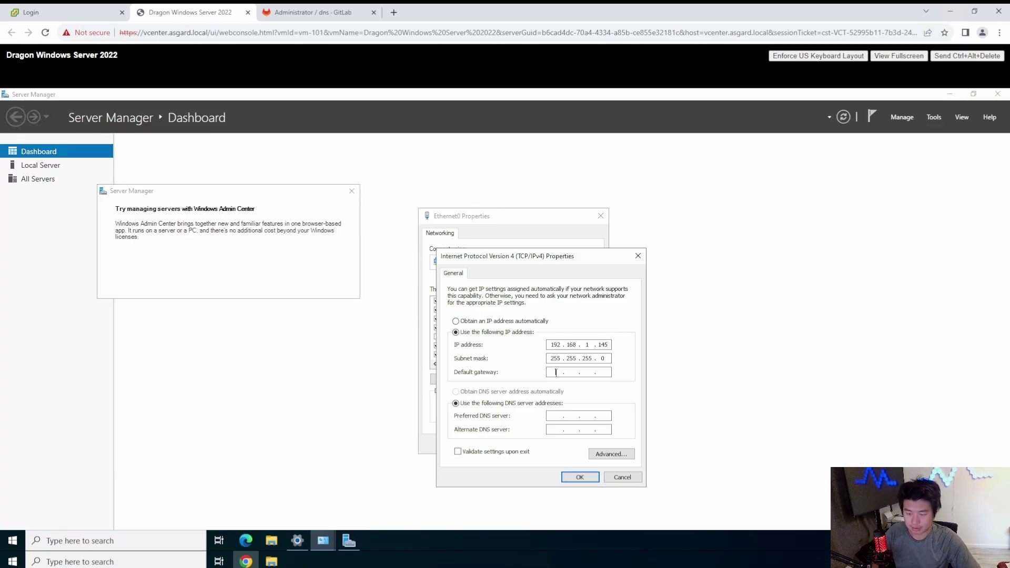
type("192.168.1.1")
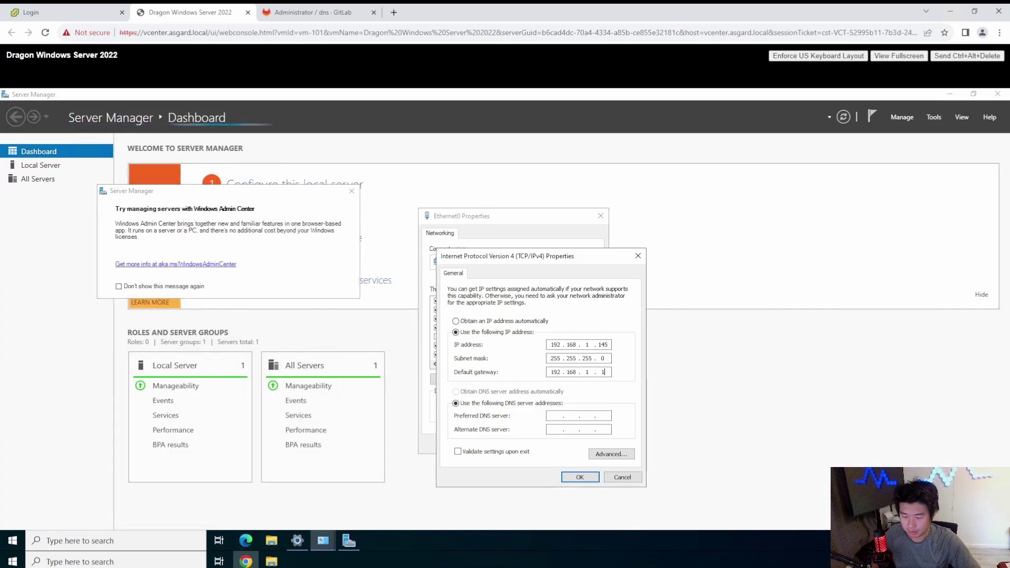
left_click(557, 415)
type("192 . ")
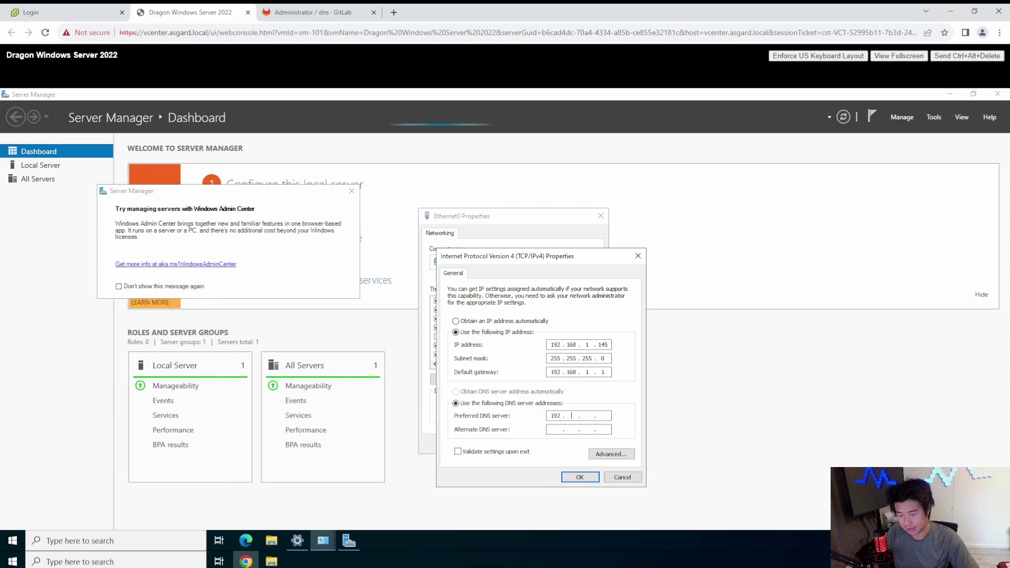
type("168 . 1 . 131")
left_click(497, 451)
left_click(567, 480)
Step: Close the adapter dialogs, cancel diagnostics and dismiss the Windows Admin Center suggestion
left_click(543, 445)
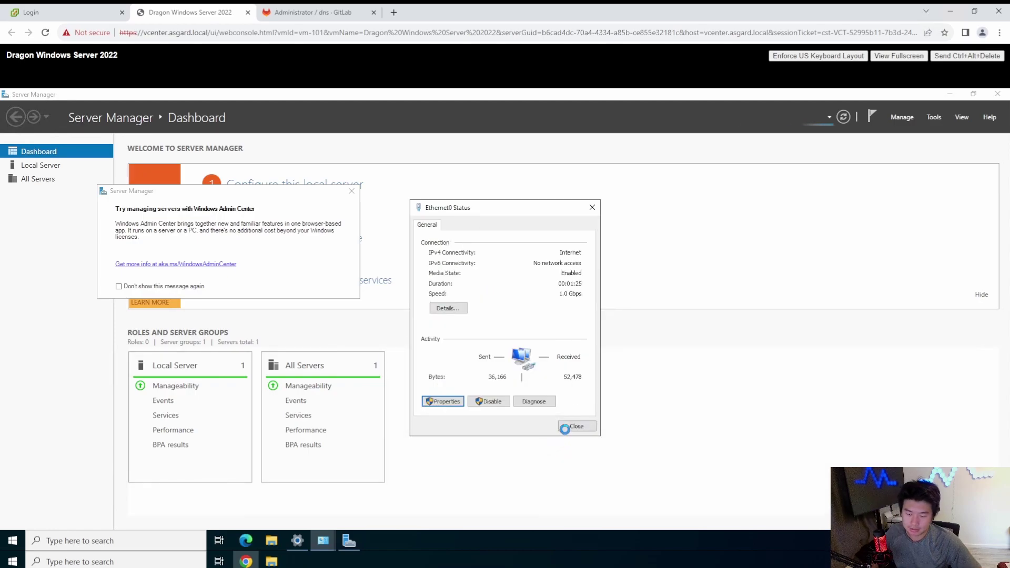
left_click(568, 427)
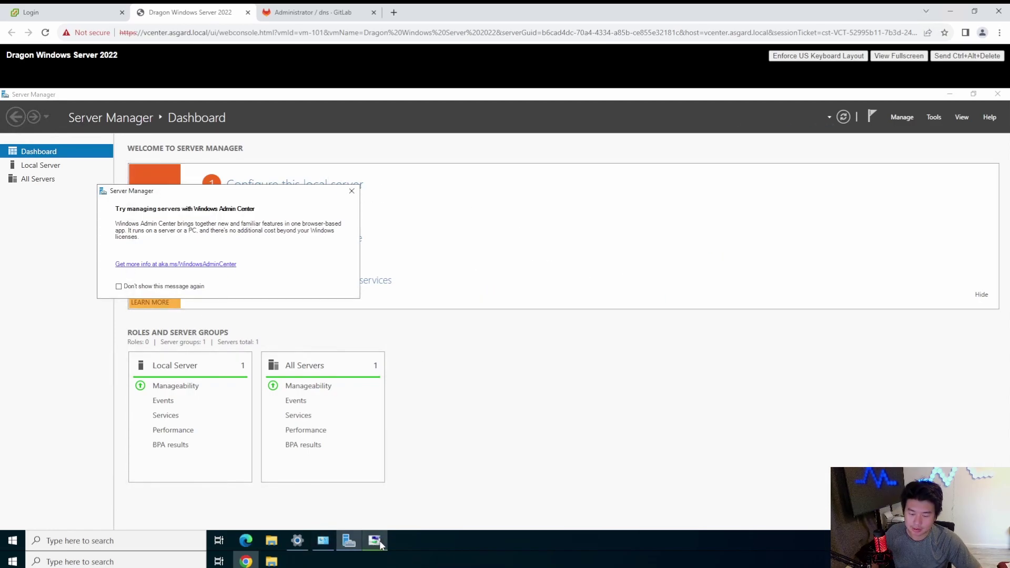
left_click(633, 413)
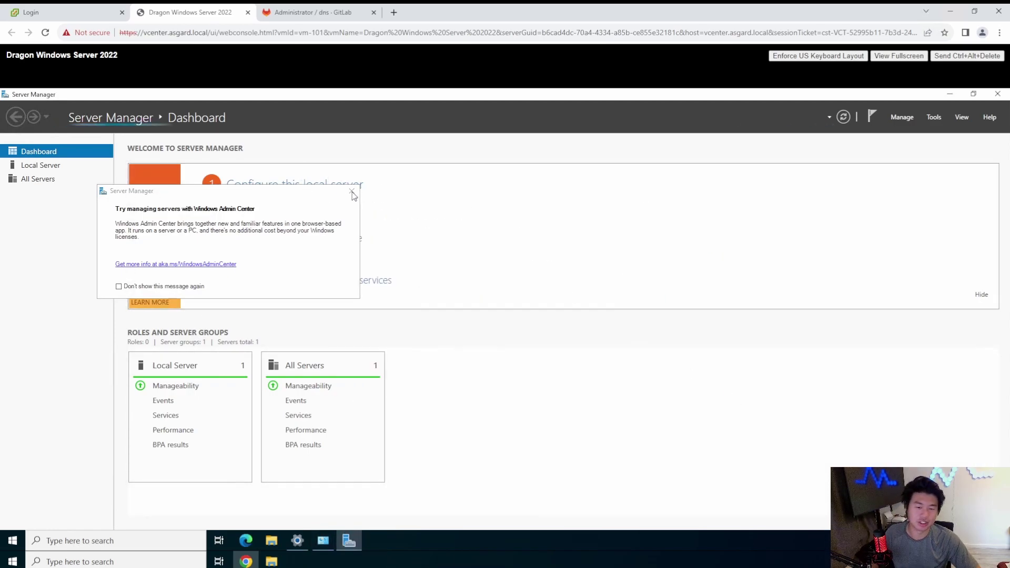
left_click(392, 218)
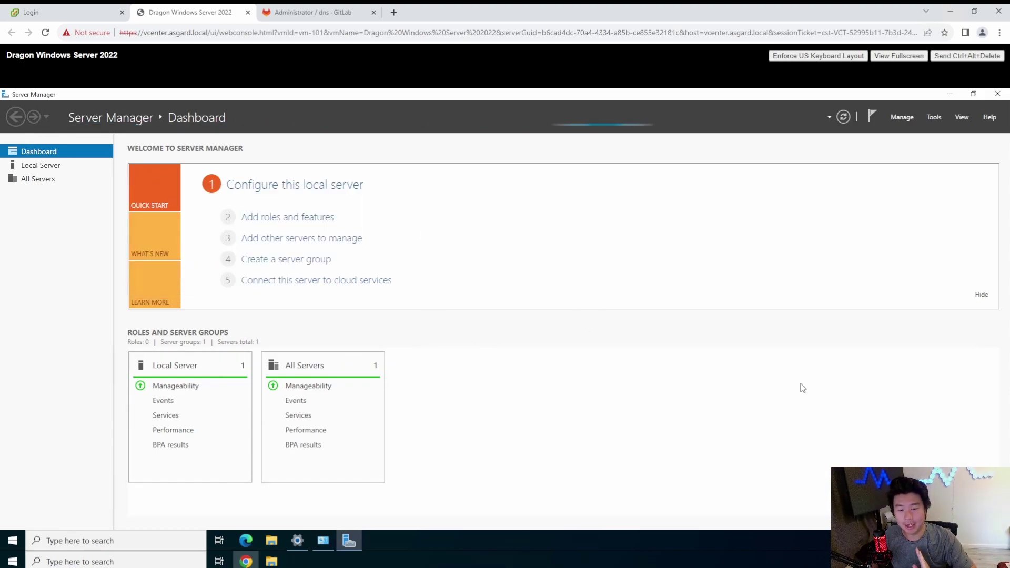
left_click(65, 168)
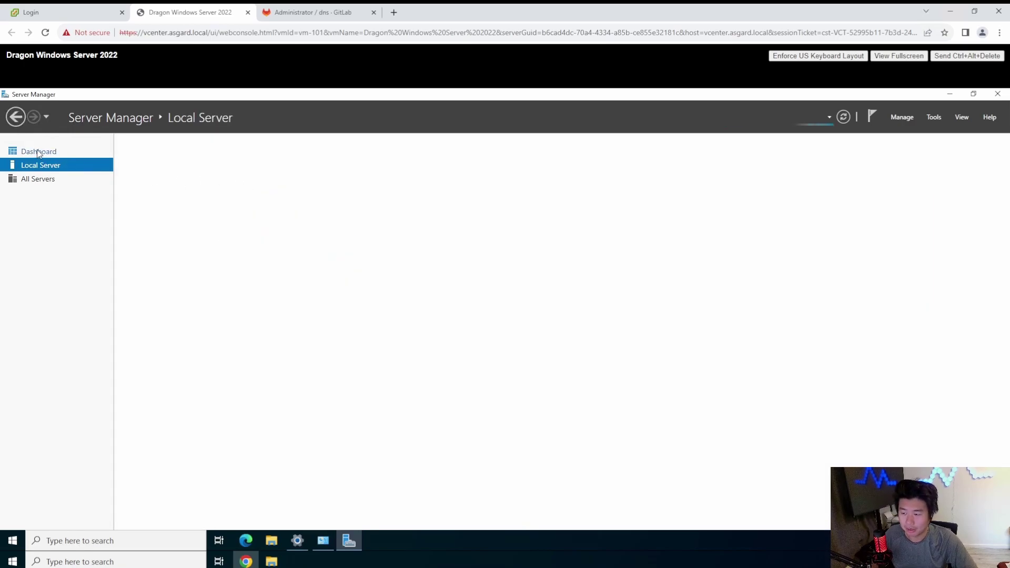
key("alt+Left")
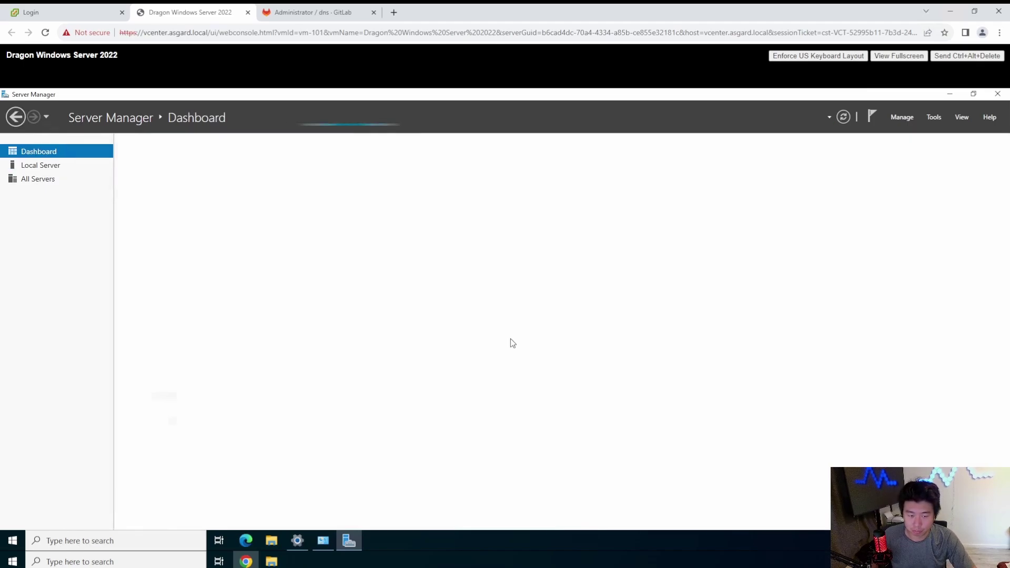
Step: Start the Add Roles and Features Wizard with role-based installation on server ad
left_click(283, 218)
left_click(323, 402)
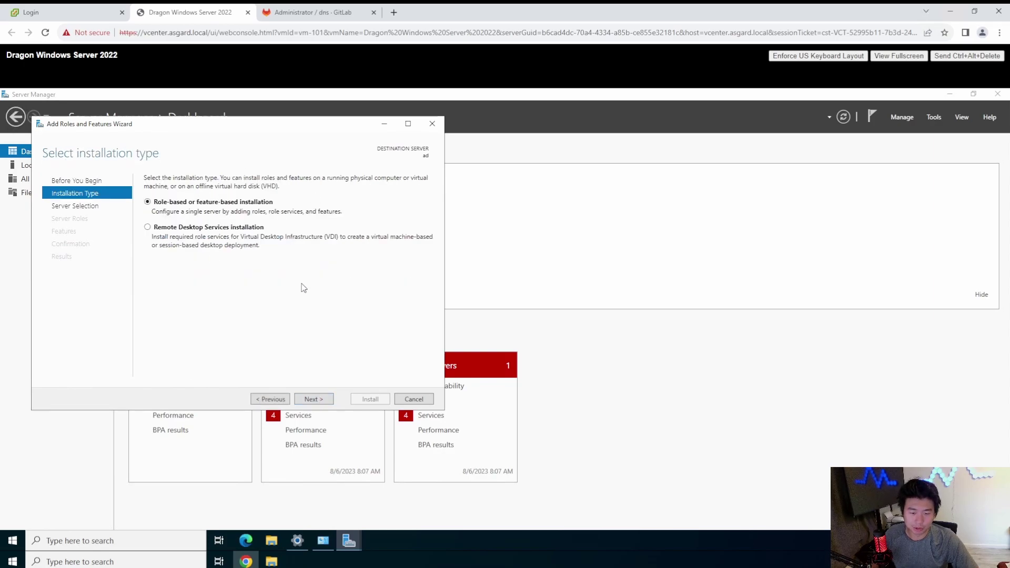
left_click(321, 399)
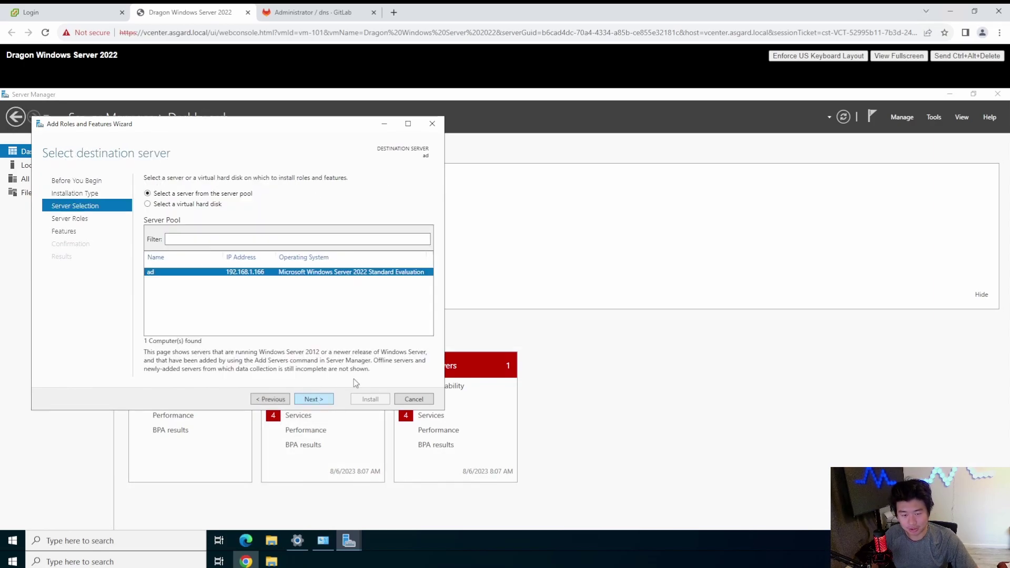
left_click(325, 400)
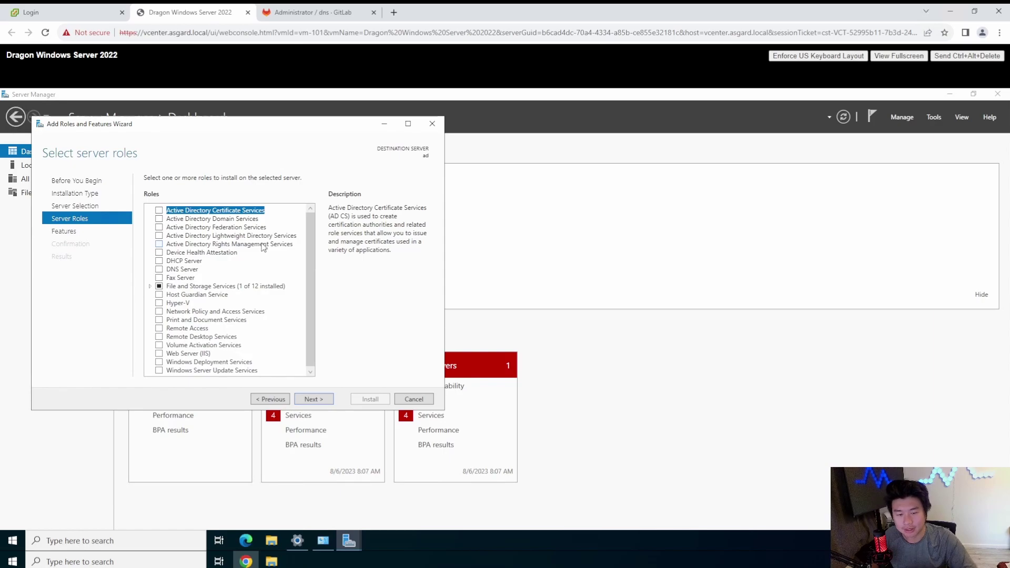
Step: Select Active Directory Domain Services with its management tools and continue to Confirmation
left_click(184, 220)
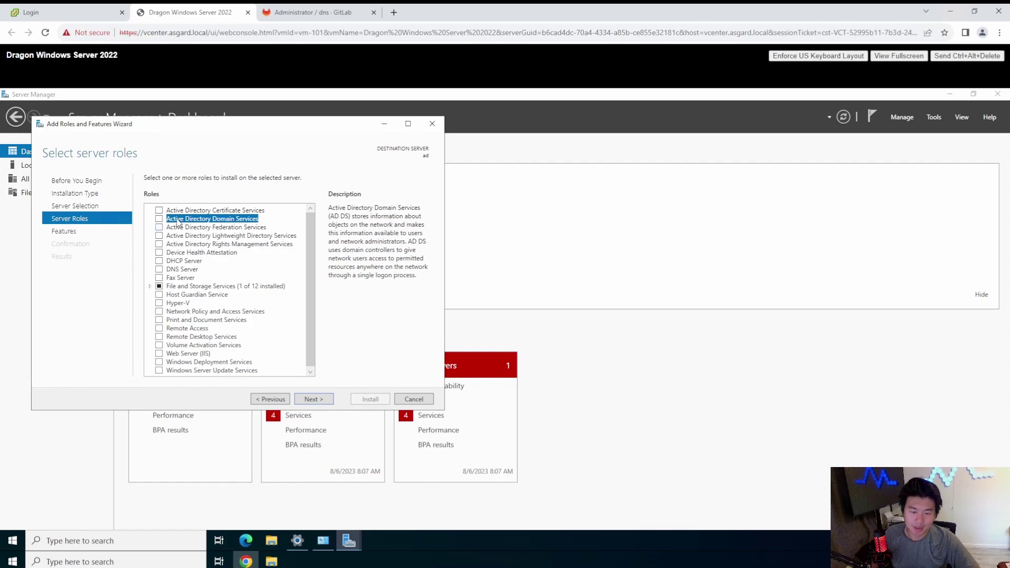
left_click(159, 219)
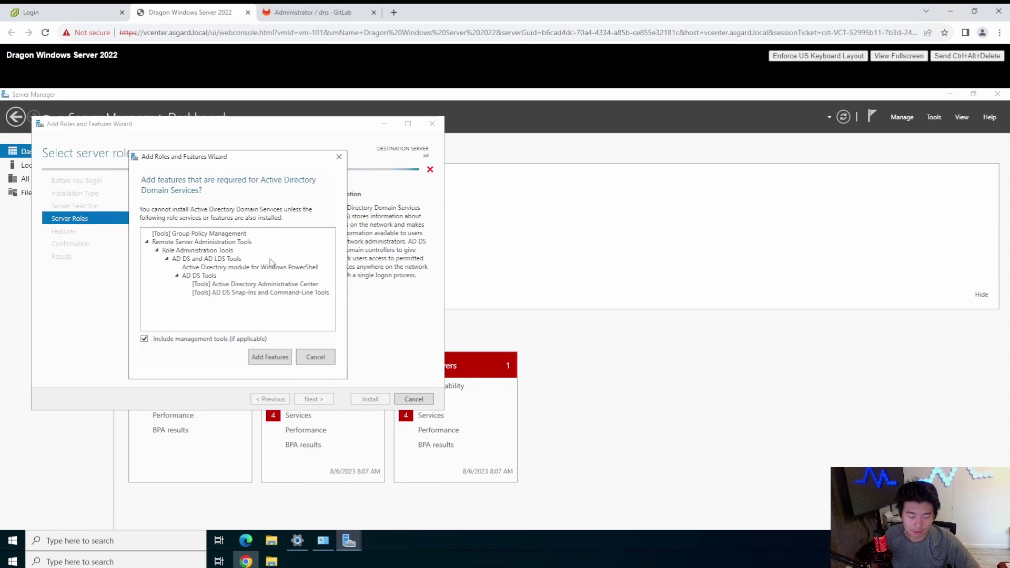
left_click(273, 358)
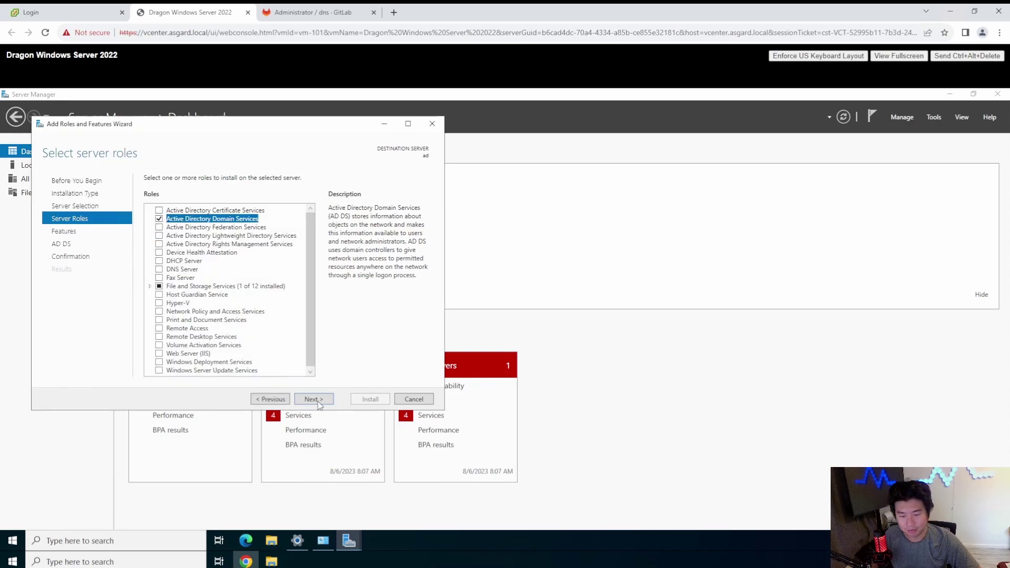
left_click(315, 400)
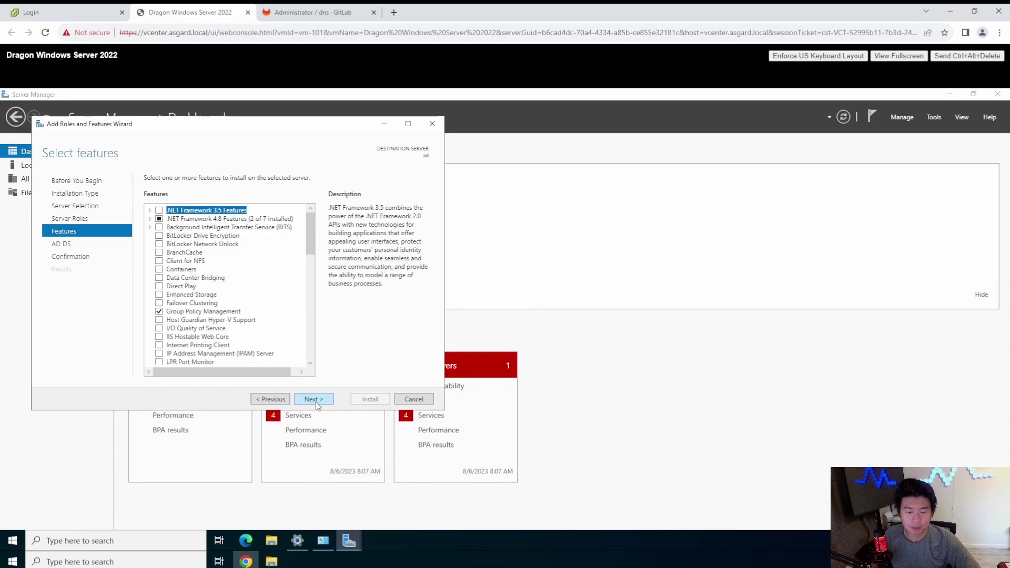
scroll(308, 271, "down", 3)
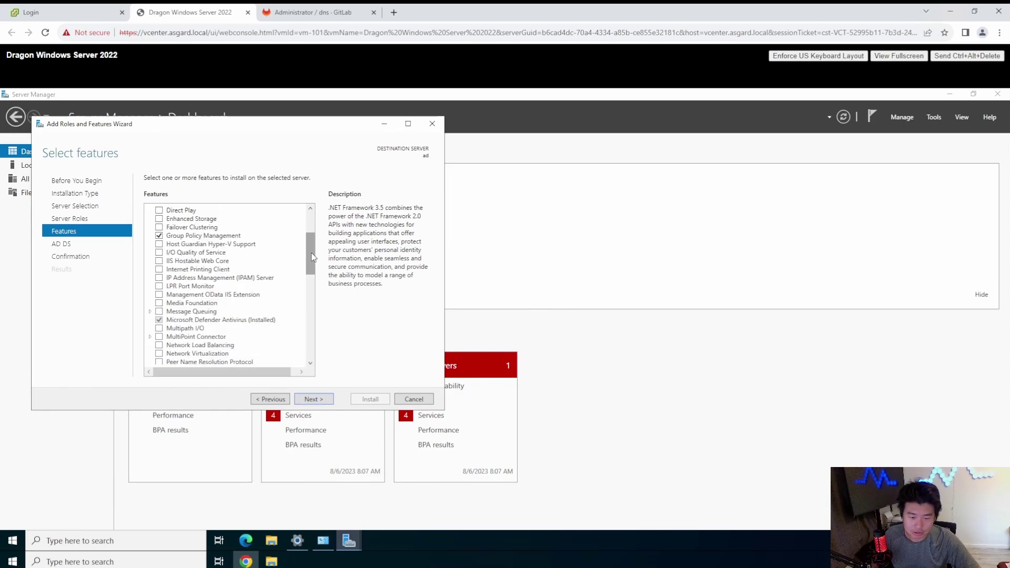
left_click_drag(308, 272, 308, 382)
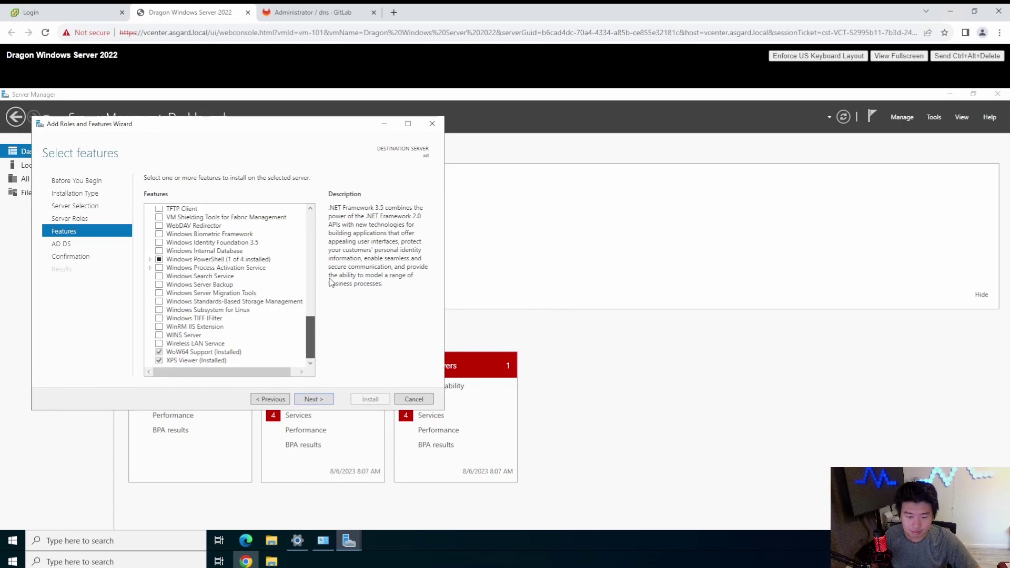
key("Home")
left_click(315, 400)
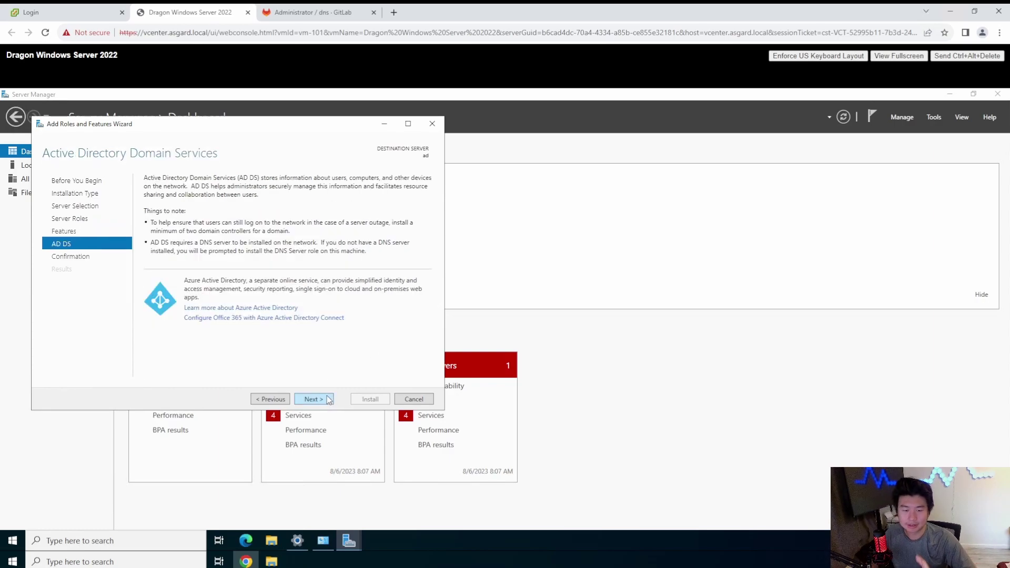
left_click(327, 398)
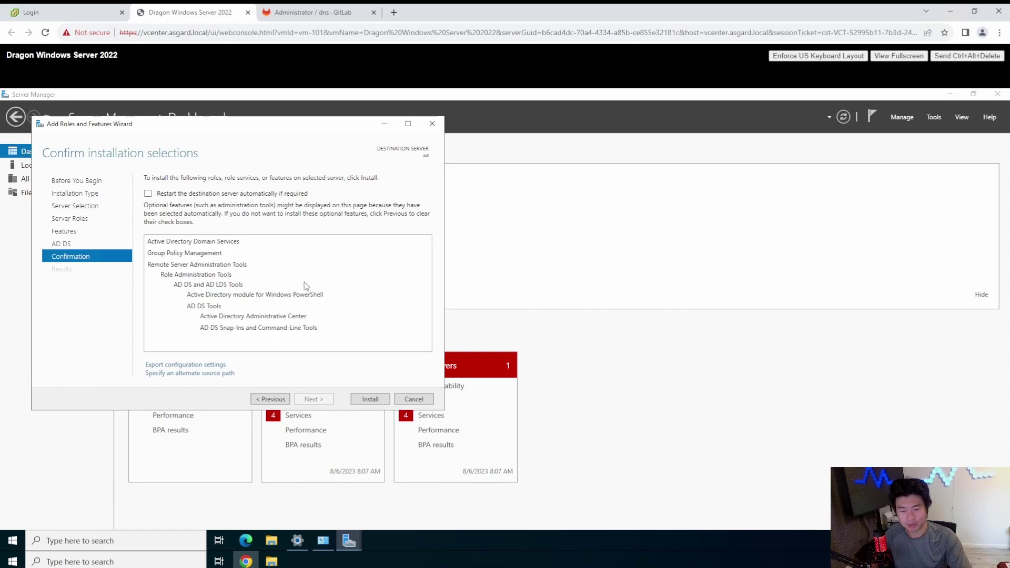
Step: Allow automatic destination-server restarts and begin installing AD DS and its tools
left_click(169, 195)
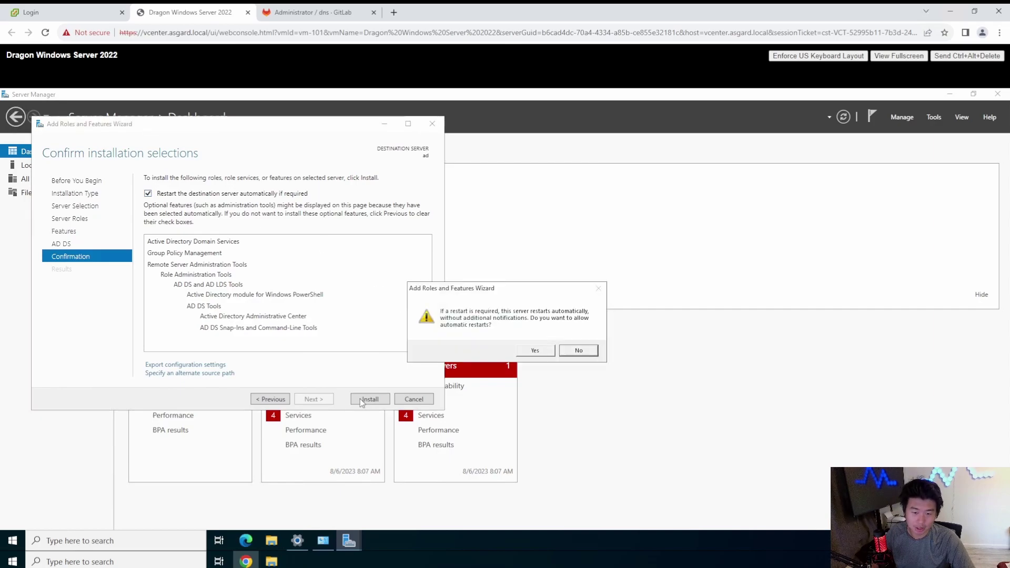
left_click(532, 349)
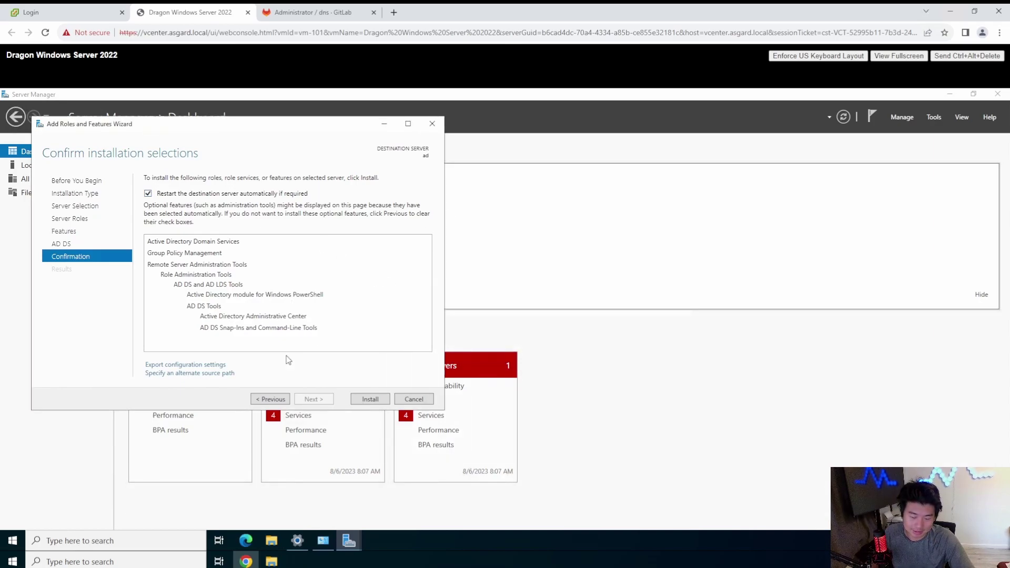
left_click(370, 399)
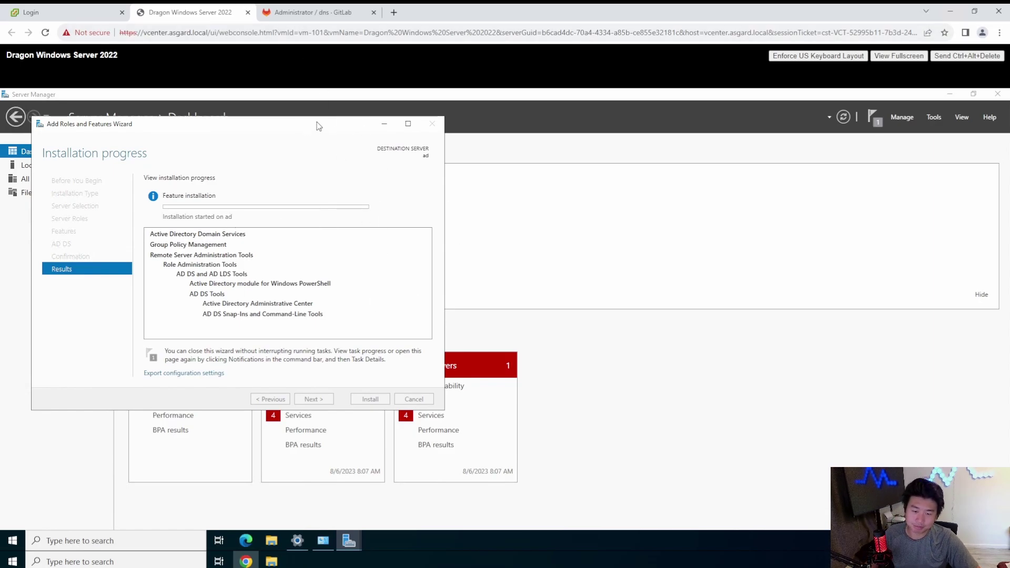
left_click_drag(350, 124, 273, 138)
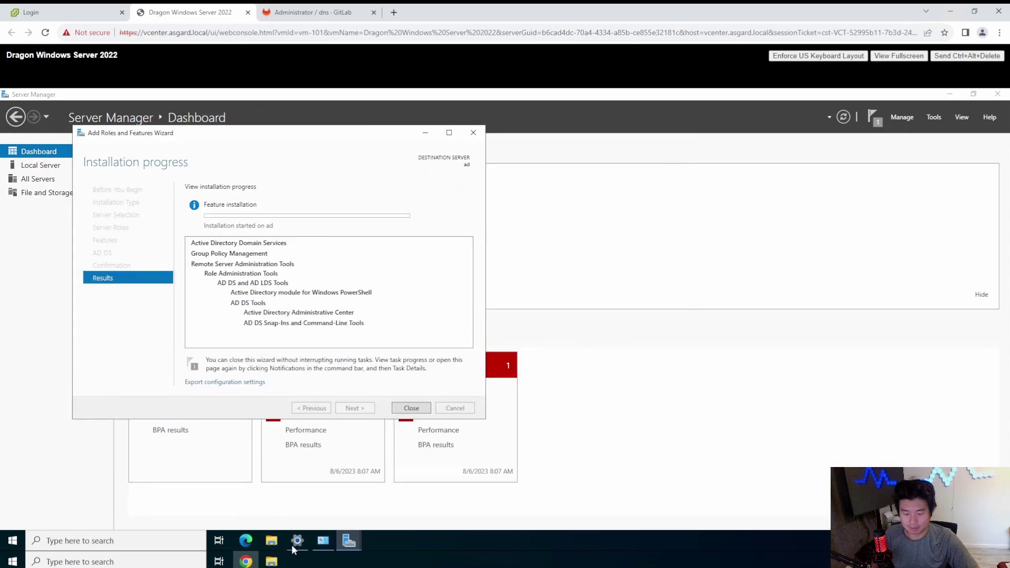
left_click(323, 542)
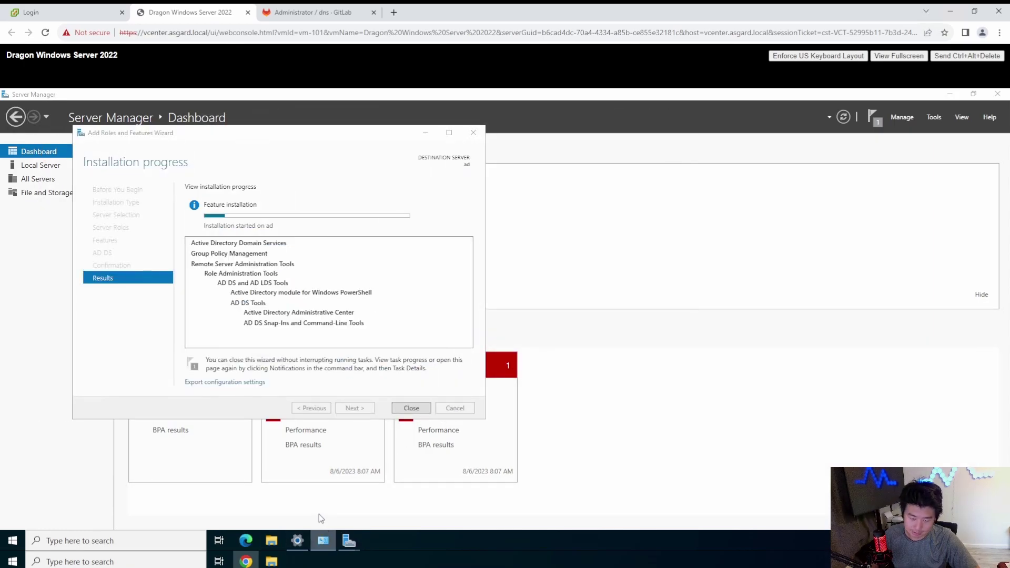
Step: Close the extra window and the Settings window from the taskbar
right_click(323, 541)
left_click(317, 519)
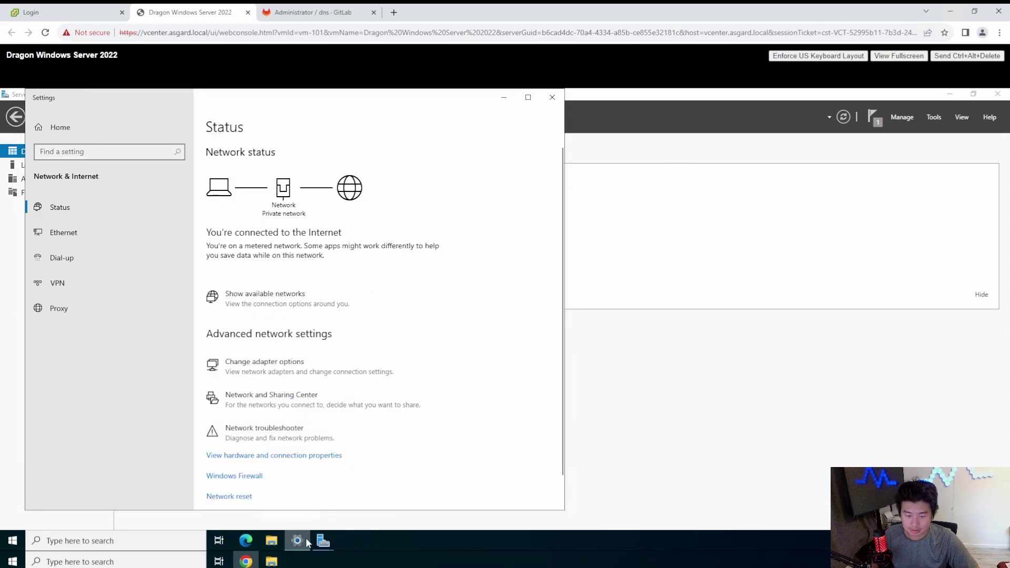
right_click(305, 539)
left_click(305, 521)
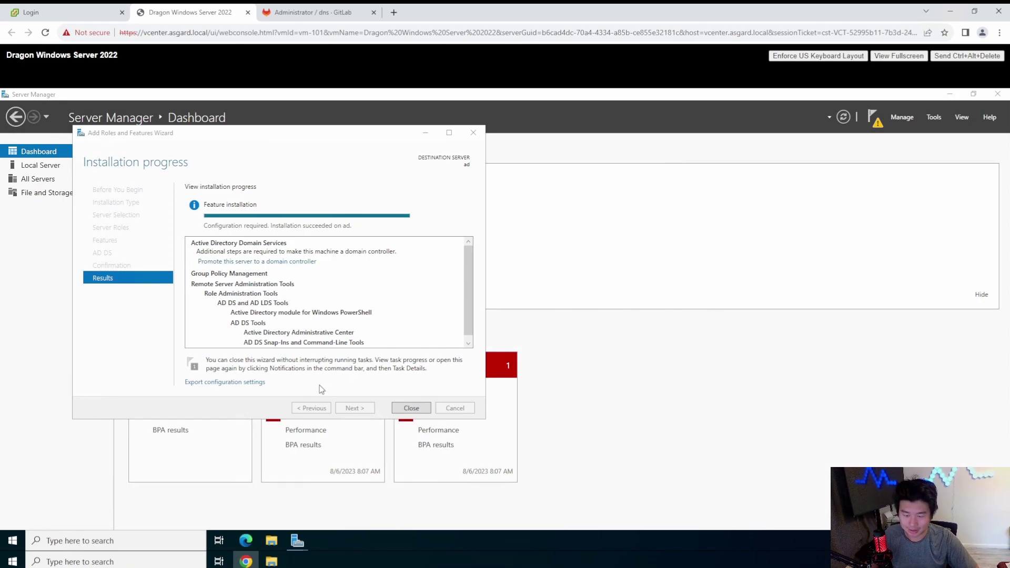
Step: Close the finished wizard and choose 'Promote this server to a domain controller' from notifications
left_click(410, 406)
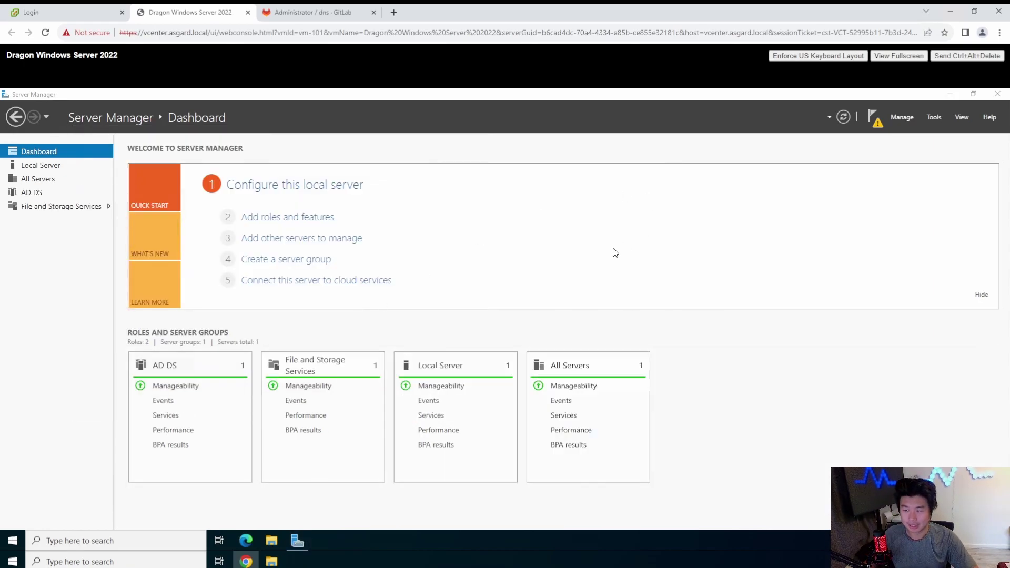
left_click(872, 115)
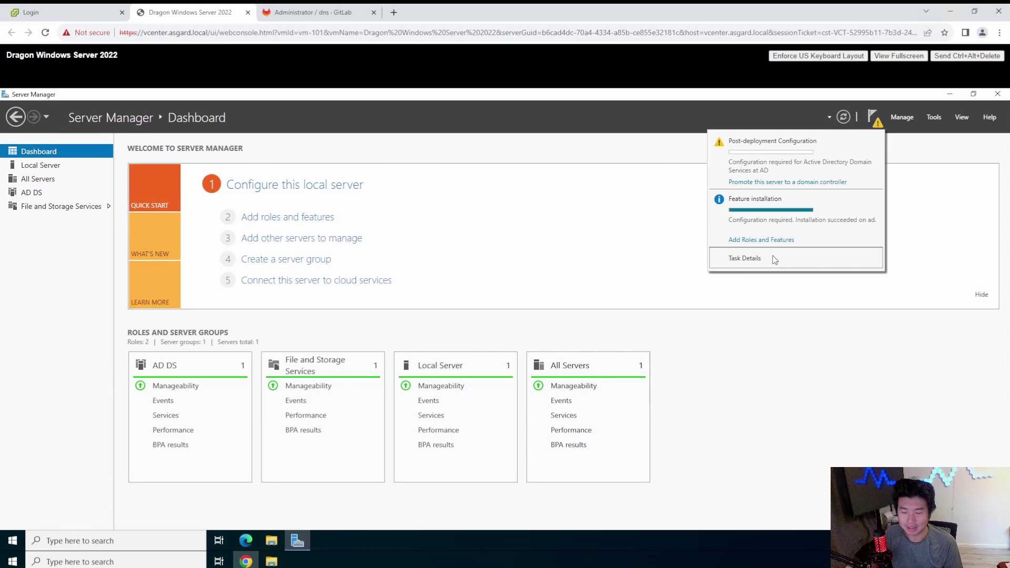
left_click(801, 182)
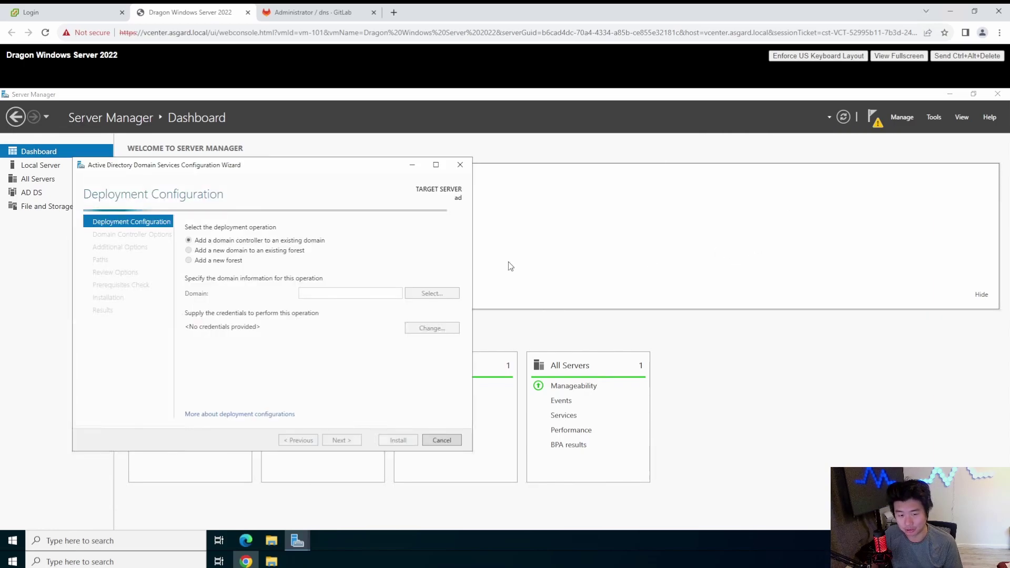
Step: Create a new forest with root domain dragon.local and continue to Domain Controller Options
left_click(223, 261)
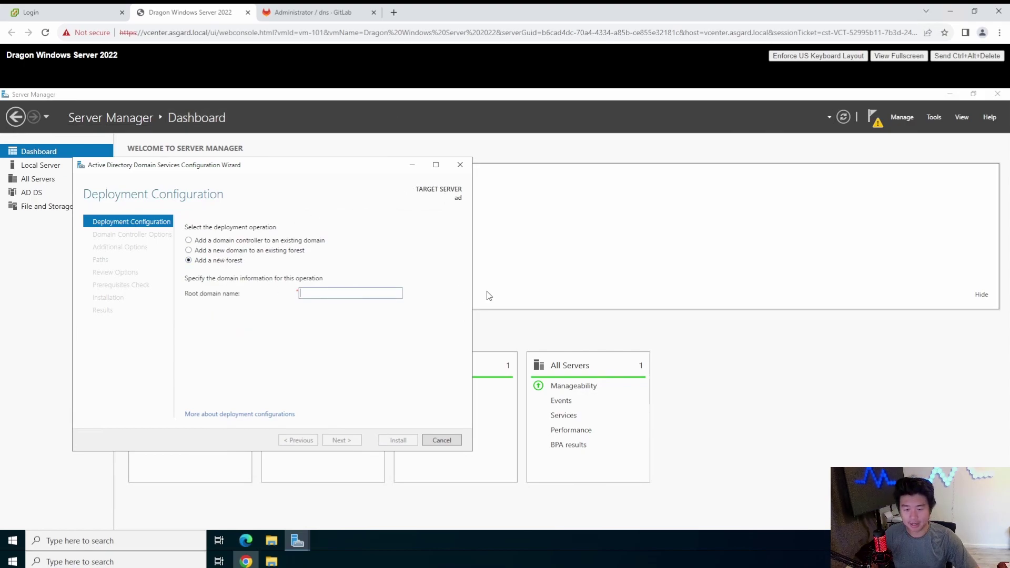
type("dragon.local")
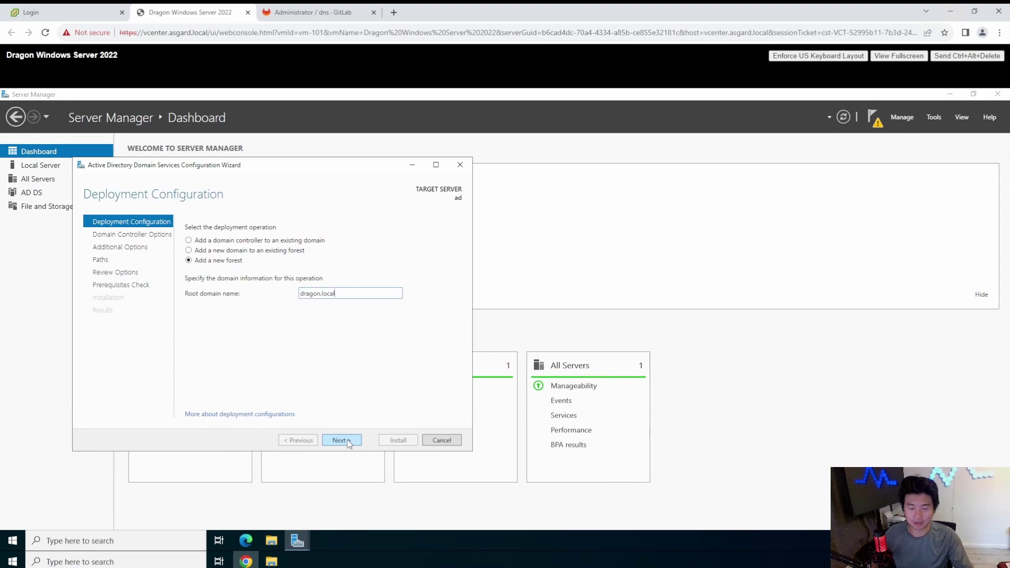
left_click(348, 444)
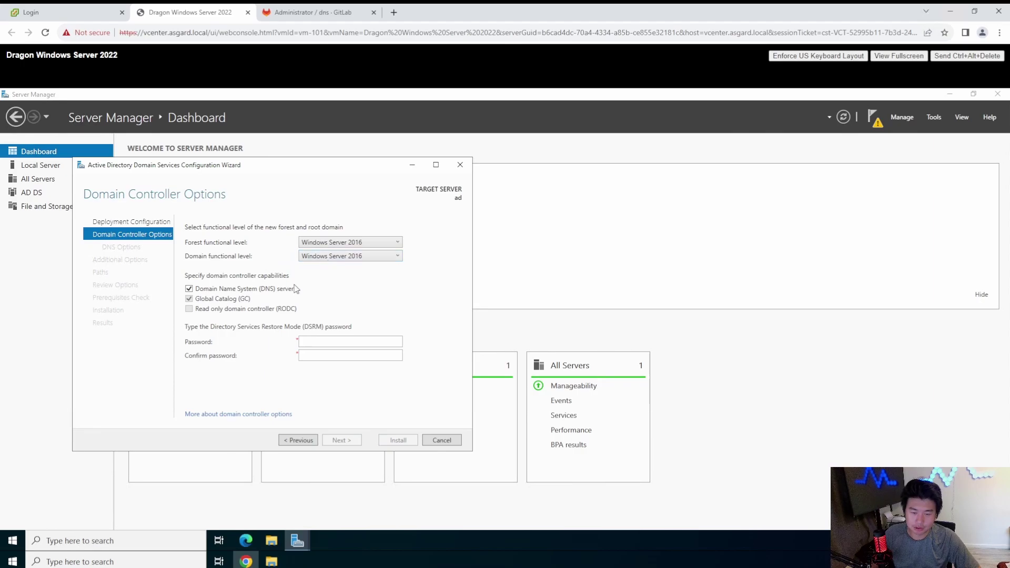
Step: Keep the Windows Server 2016 forest level, enter and confirm the DSRM password, and continue
left_click(366, 243)
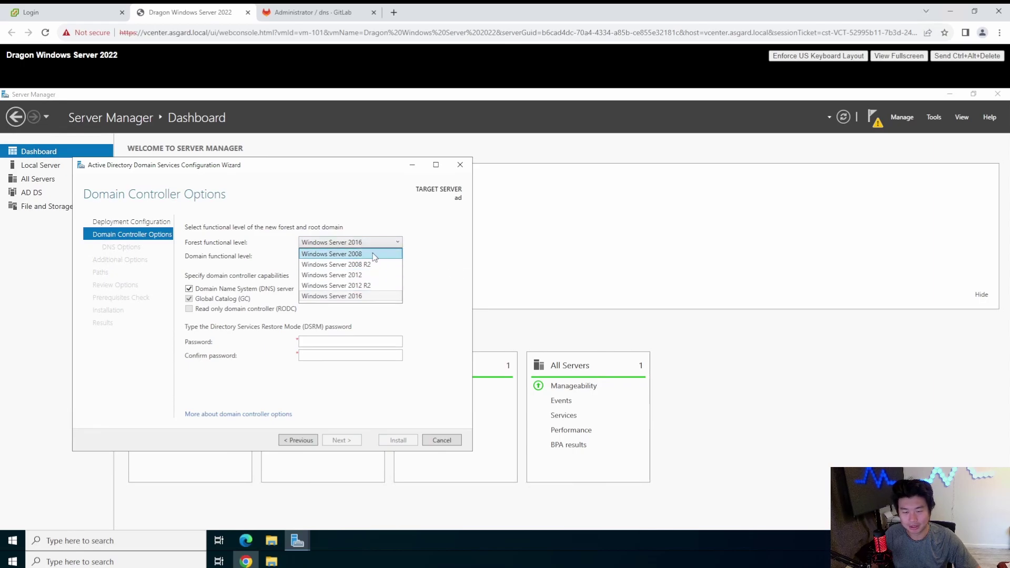
left_click(373, 298)
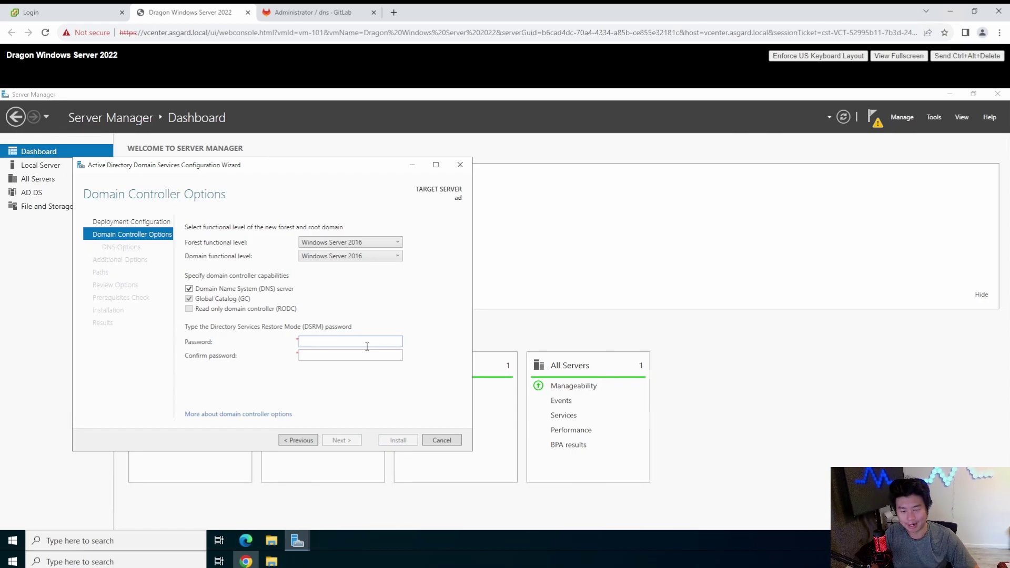
left_click(367, 346)
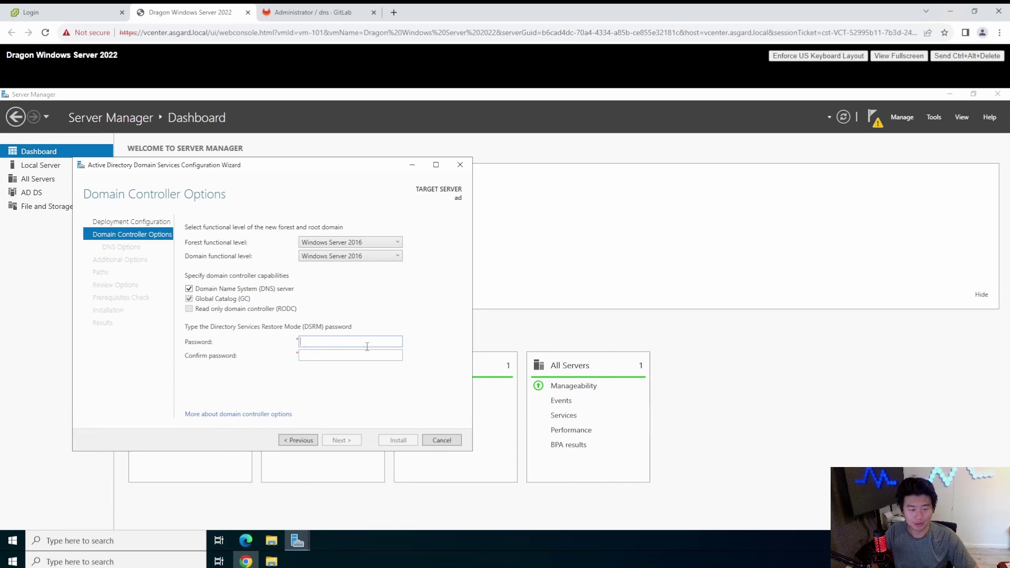
type("•••••••••••••")
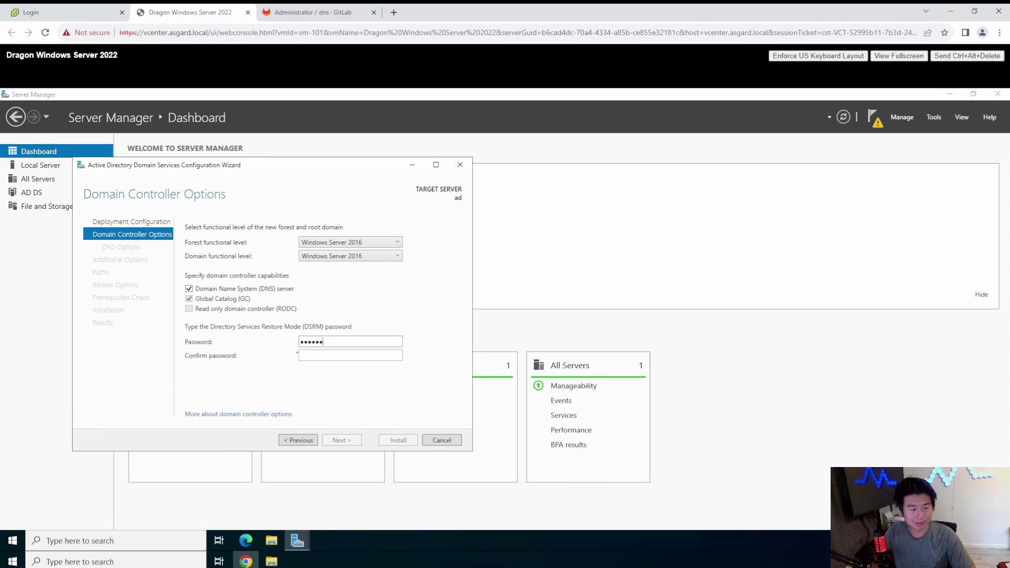
type("•••••••••••••")
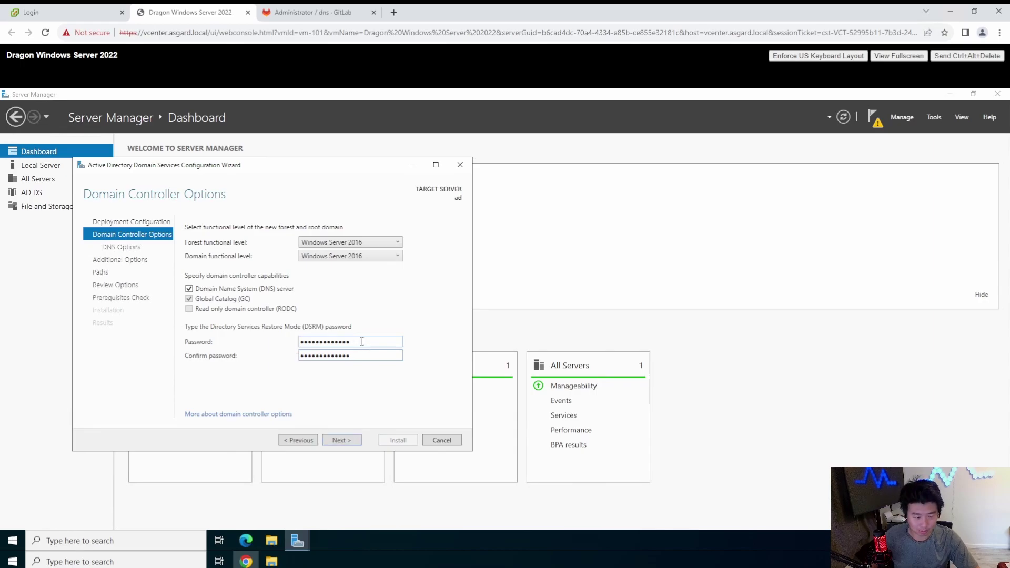
left_click(348, 441)
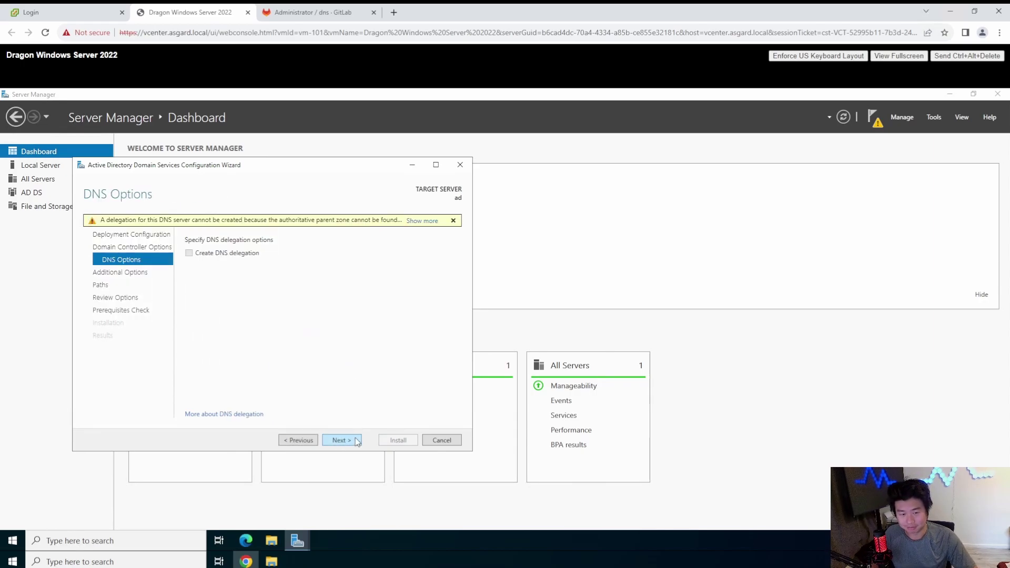
Step: Leave 'Create DNS delegation' unchecked and proceed to Additional Options
left_click(357, 440)
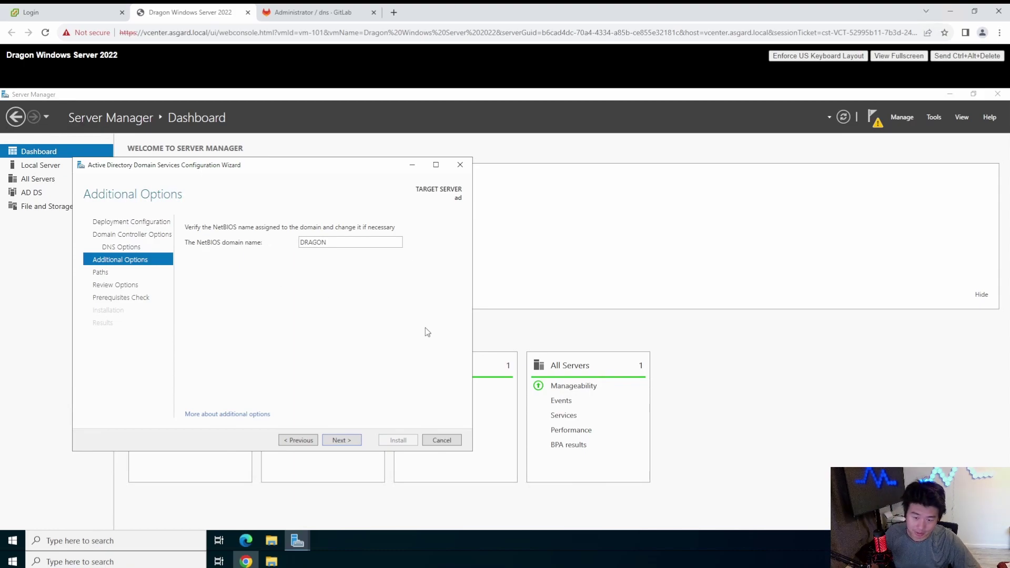
Step: Accept NetBIOS name DRAGON and the default NTDS and SYSVOL paths, then scroll through the review summary
left_click(355, 441)
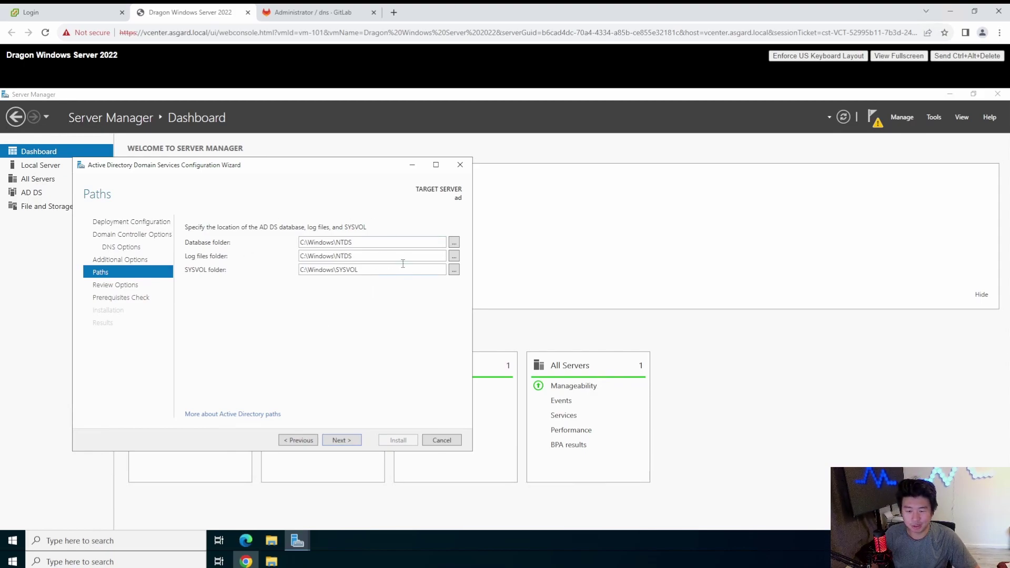
left_click(346, 440)
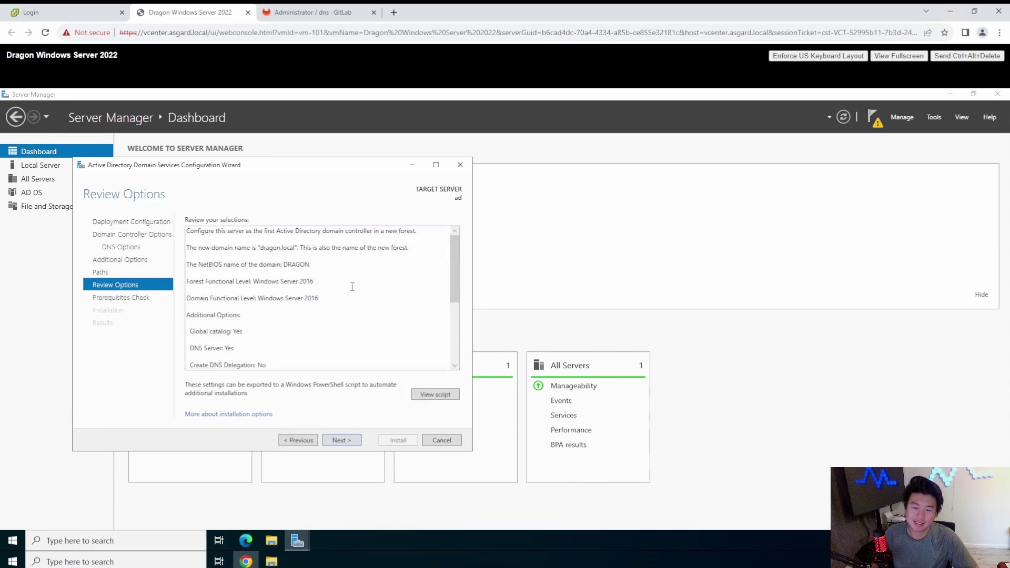
scroll(352, 287, "down", 2)
scroll(304, 306, "down", 1)
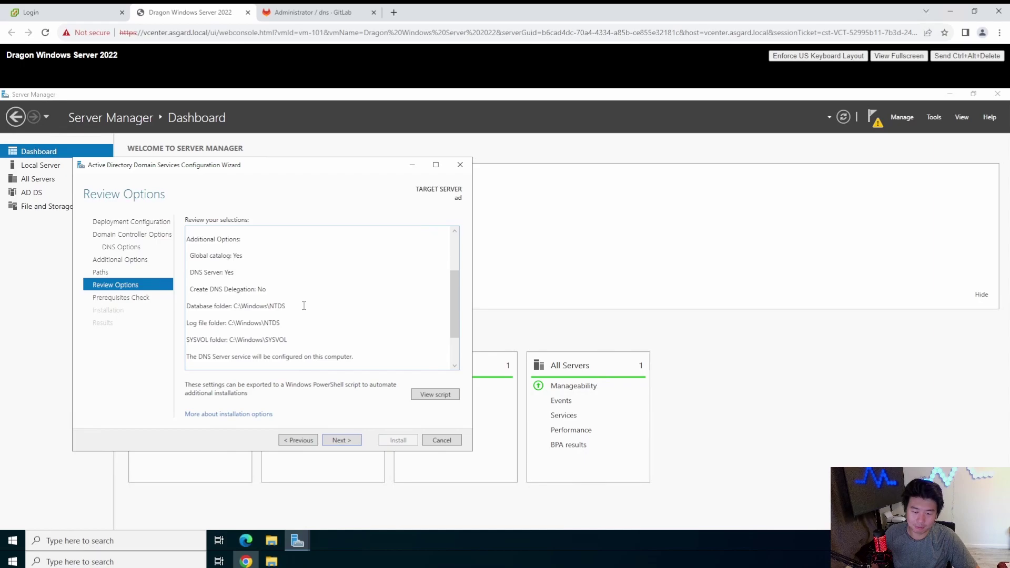
scroll(304, 305, "up", 3)
Step: Run the prerequisites check, look over the passed results, and start installing the domain controller
left_click(341, 440)
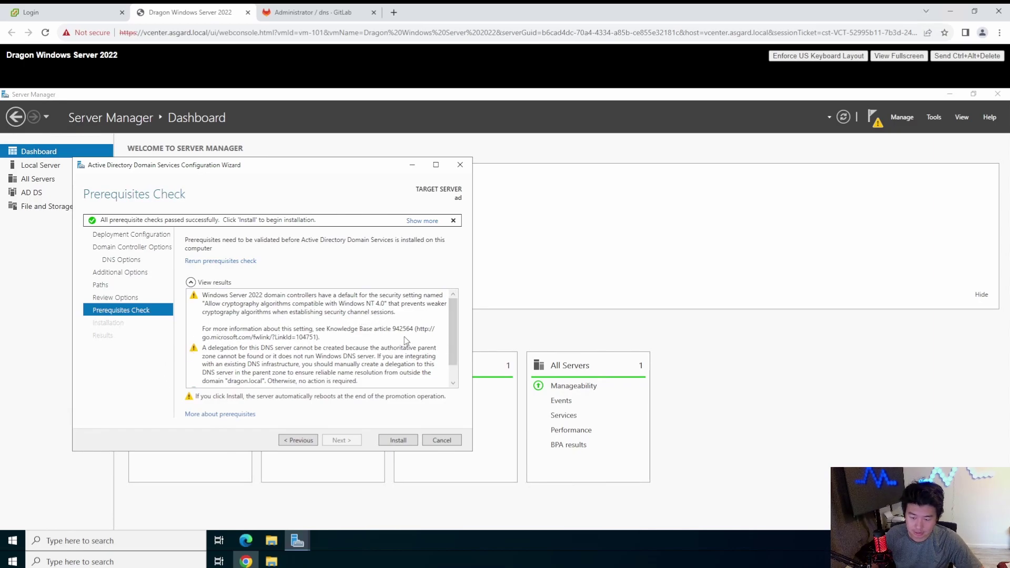
scroll(451, 386, "down", 3)
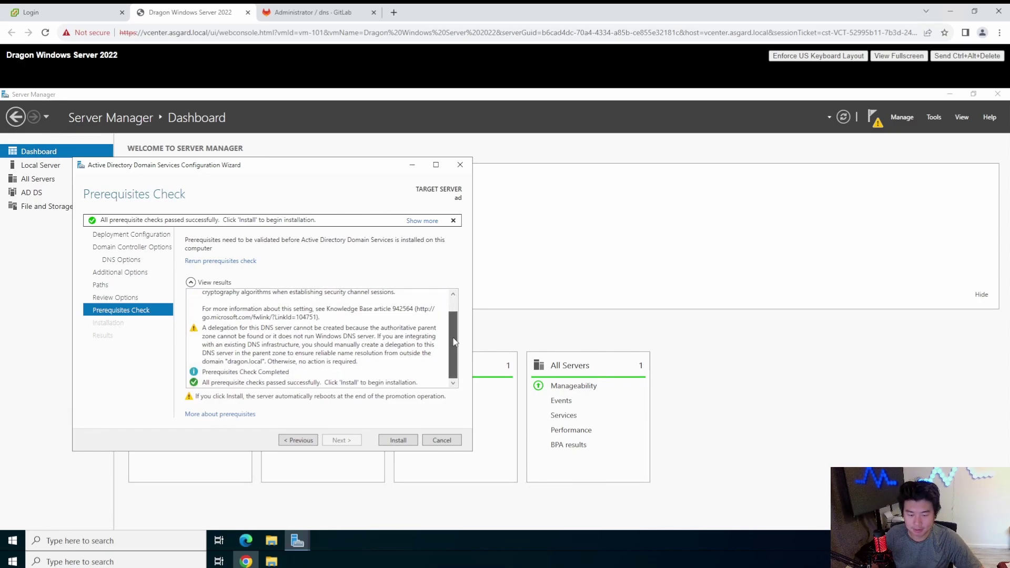
scroll(443, 304, "up", 1)
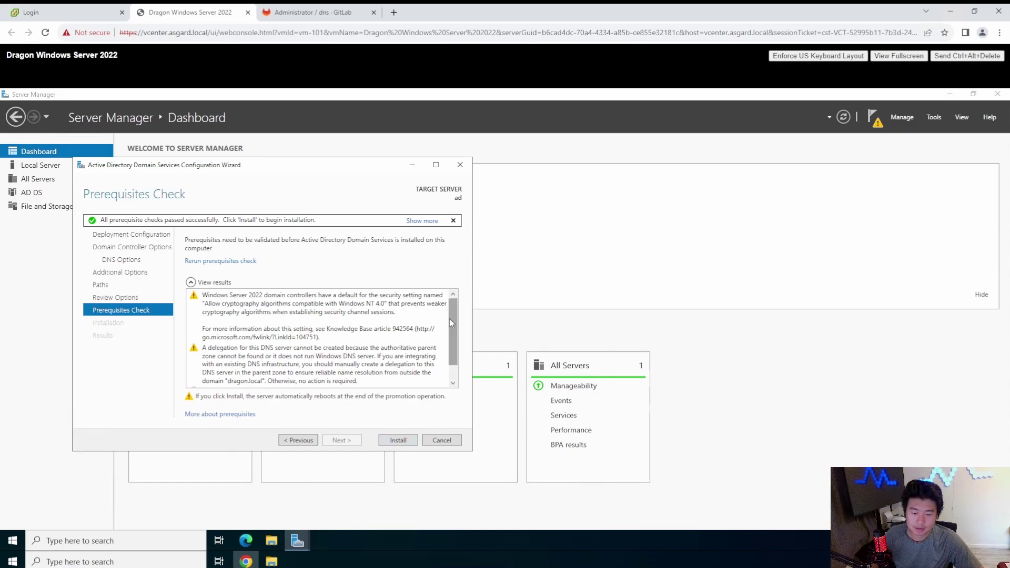
left_click_drag(449, 318, 450, 357)
scroll(358, 325, "up", 1)
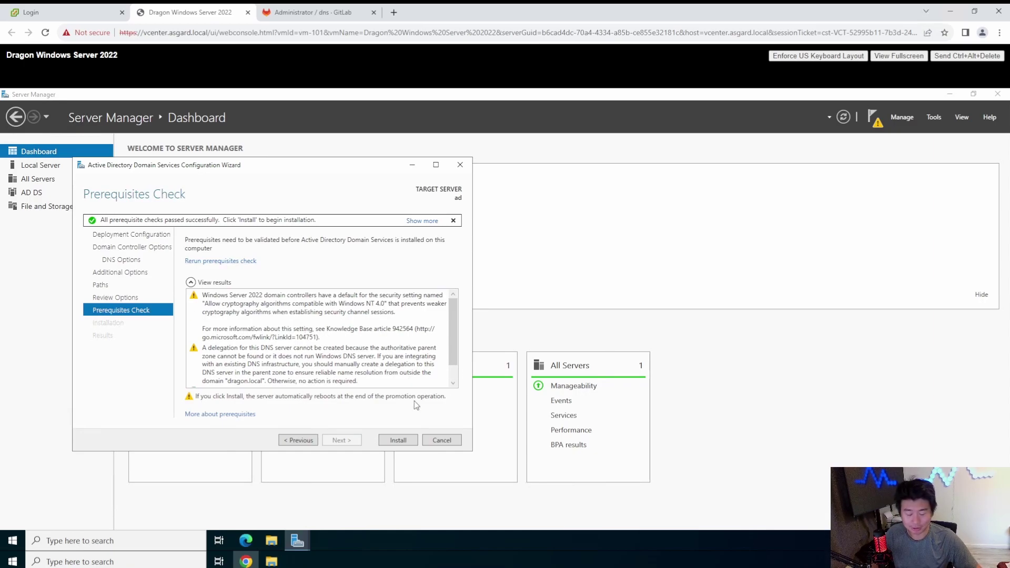
left_click(404, 442)
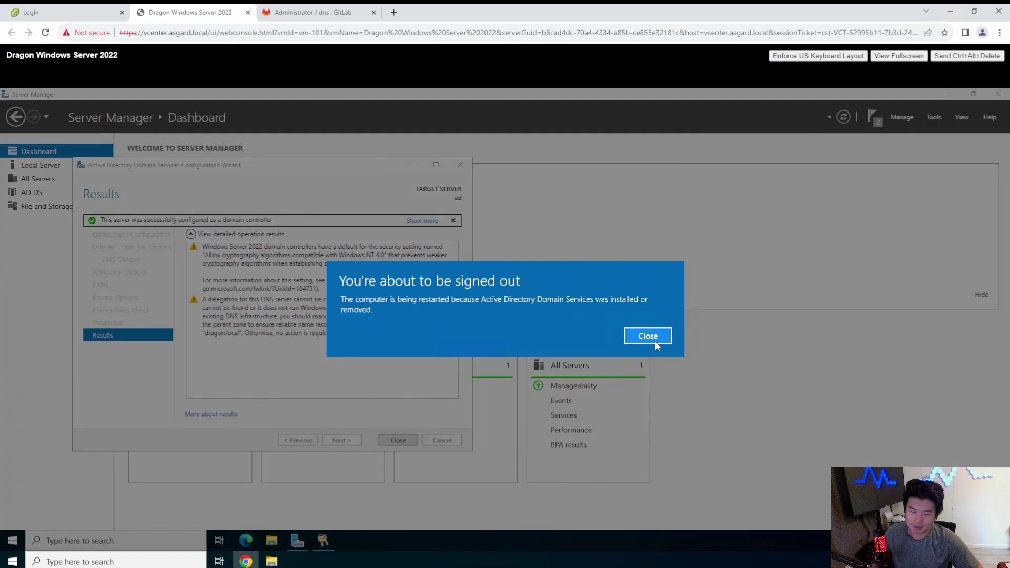
Step: Close the 'You're about to be signed out' notice once installation completes
left_click(640, 337)
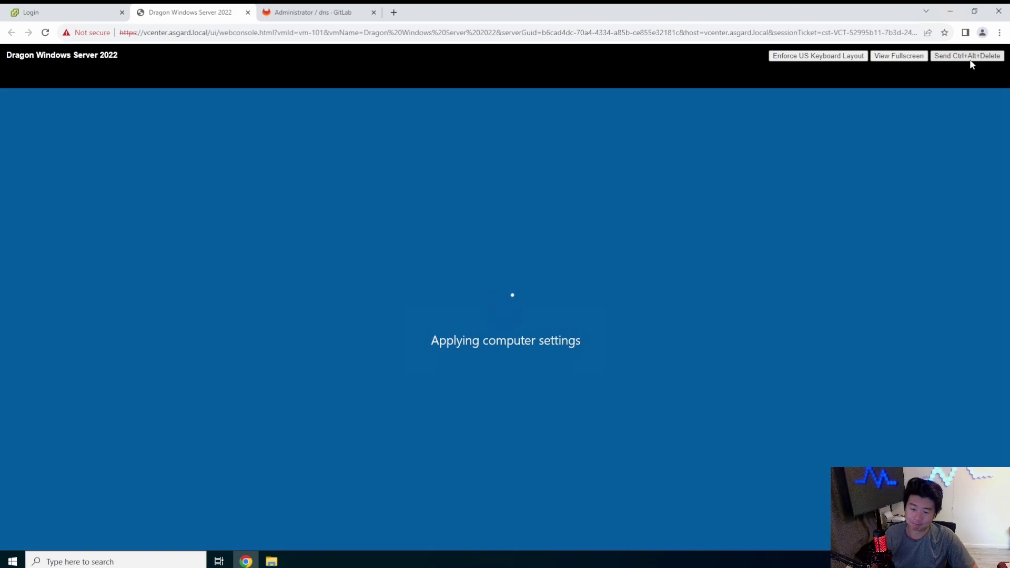
Step: Search Google in a new tab for 'linux adtive directory' and scroll through the results
left_click(394, 11)
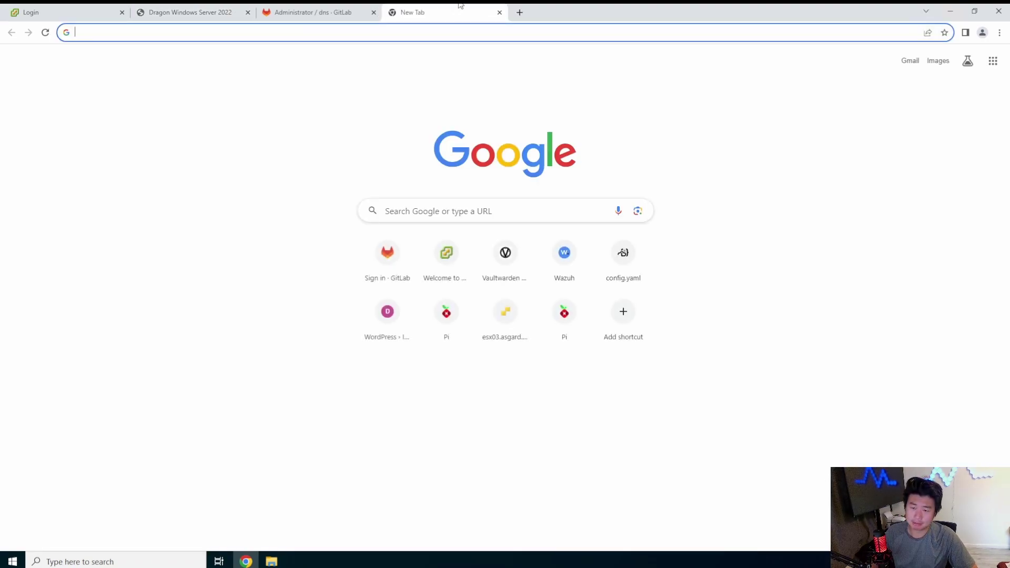
type("linux ad")
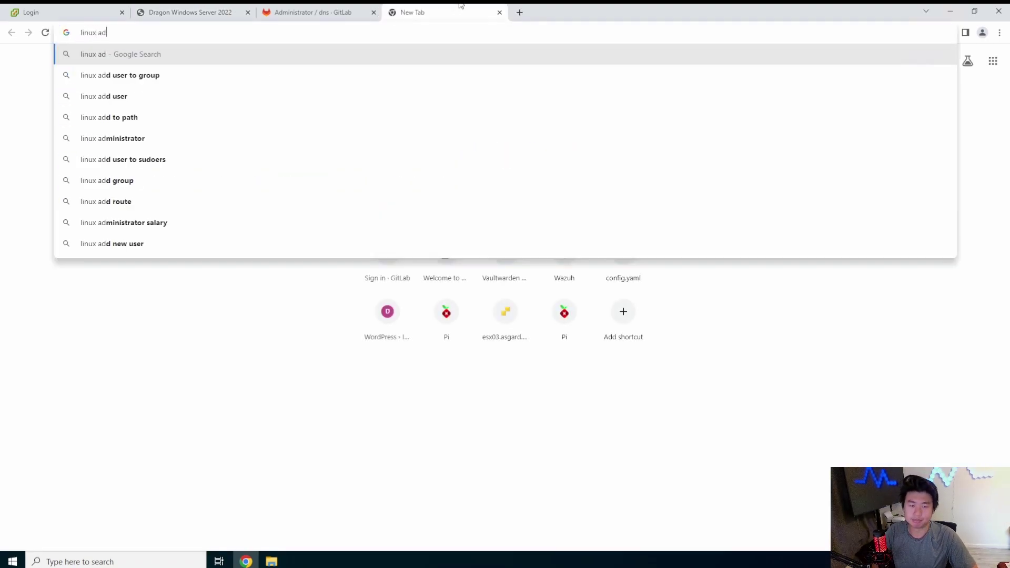
key("BackSpace")
type("ctive directory")
key("Return")
scroll(352, 152, "down", 8)
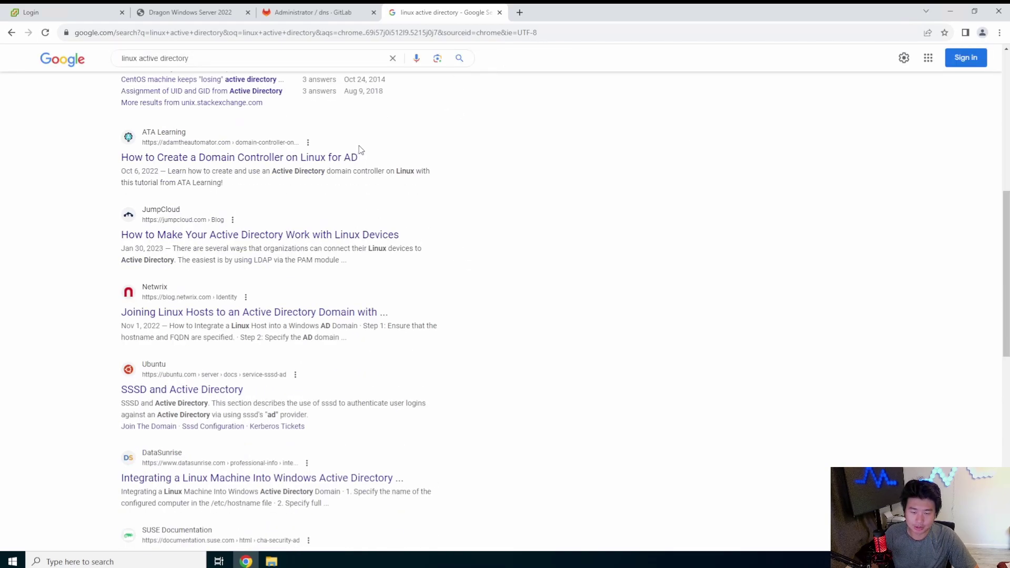
scroll(361, 151, "down", 3)
scroll(362, 149, "down", 6)
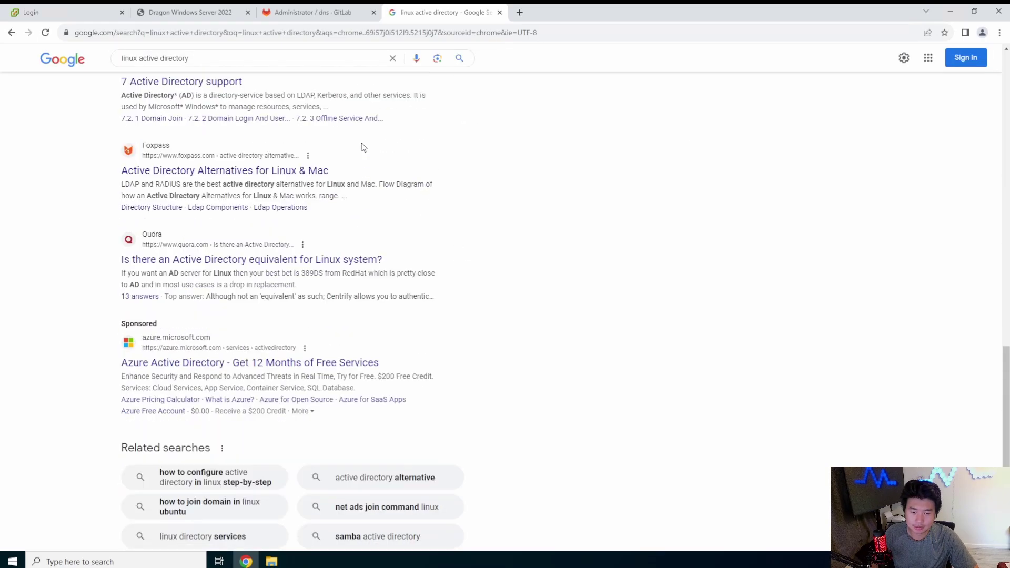
scroll(363, 147, "up", 13)
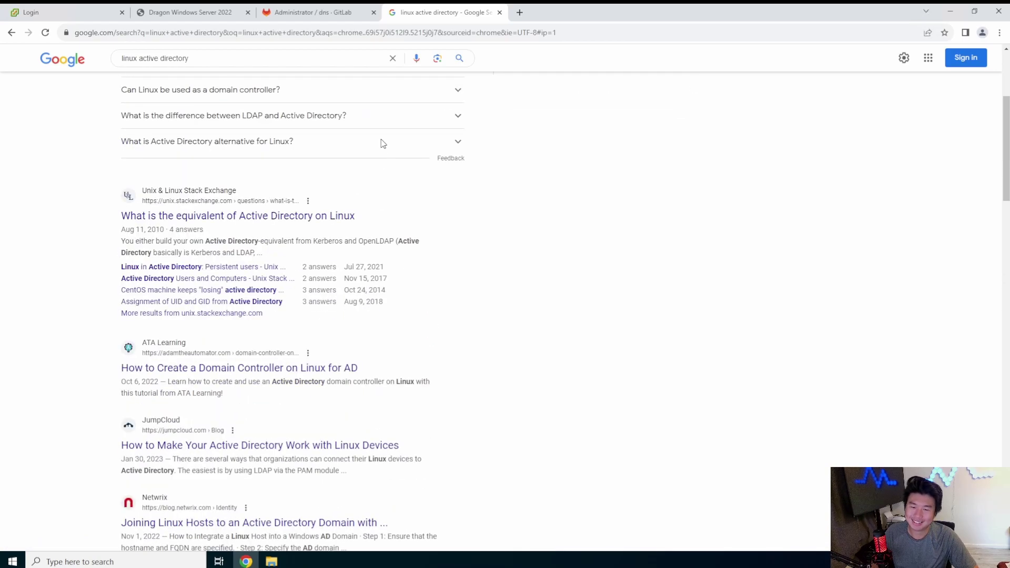
scroll(383, 143, "up", 4)
Step: Refine the query to 'linux active directory equivalent', then close the Google tab
left_click(214, 69)
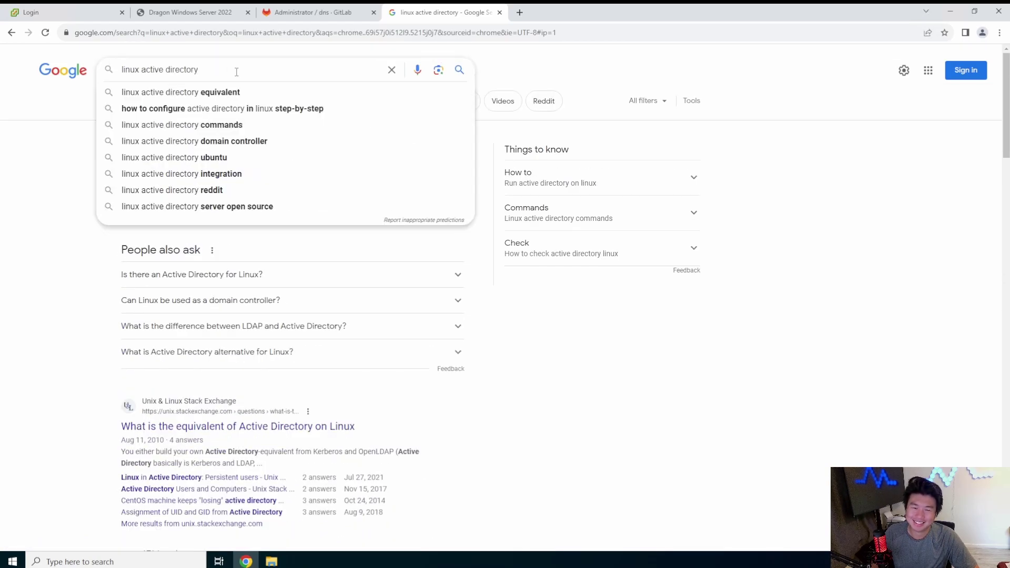
type("eq")
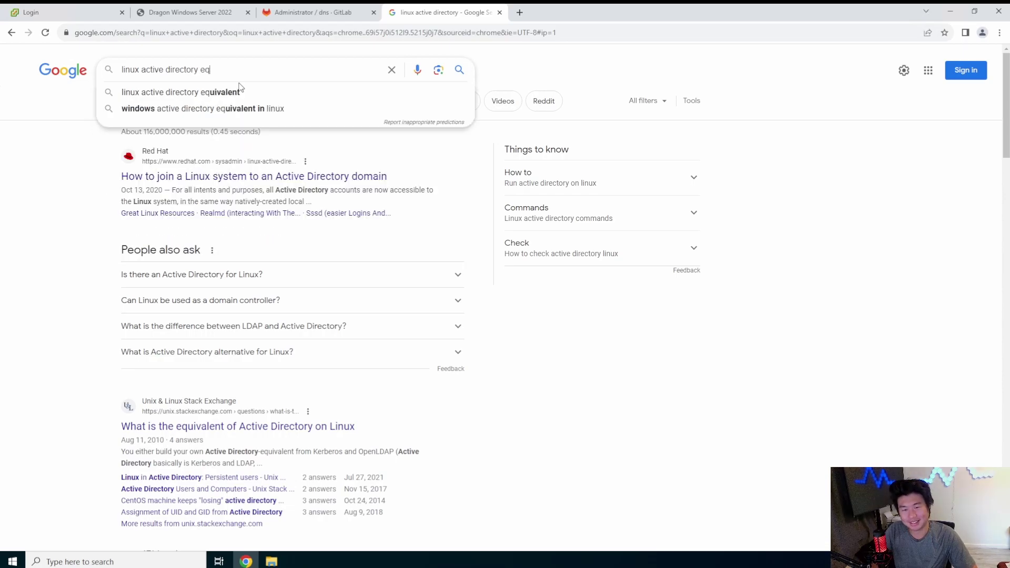
left_click(238, 92)
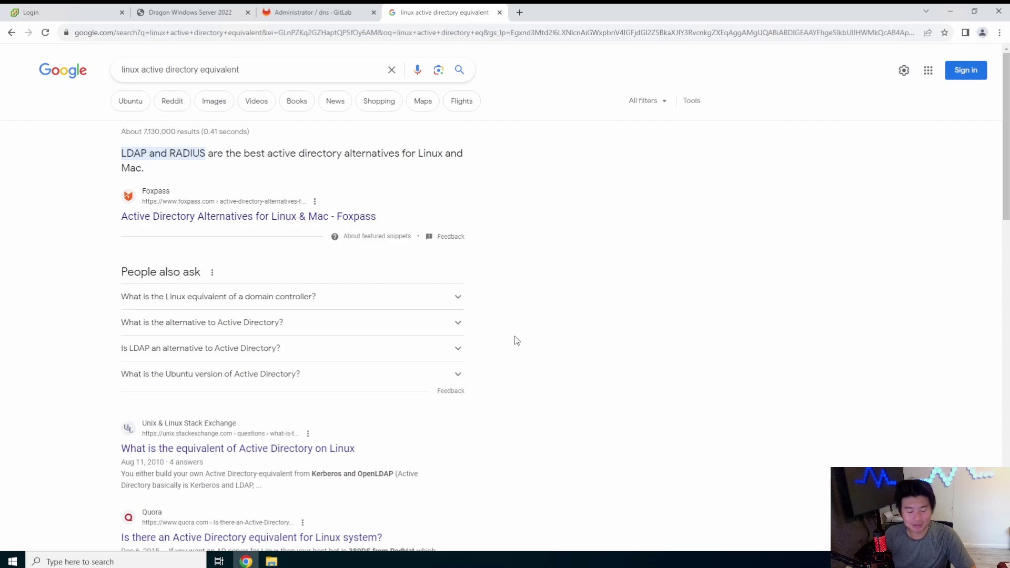
left_click(499, 12)
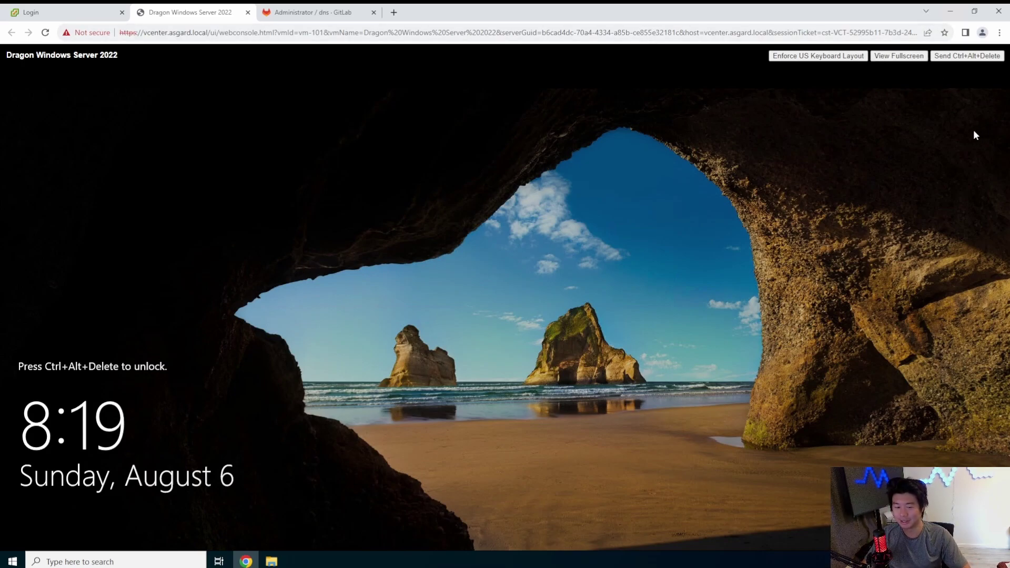
Step: Send Ctrl+Alt+Delete and sign in as DRAGON\Administrator with the account password
left_click(967, 56)
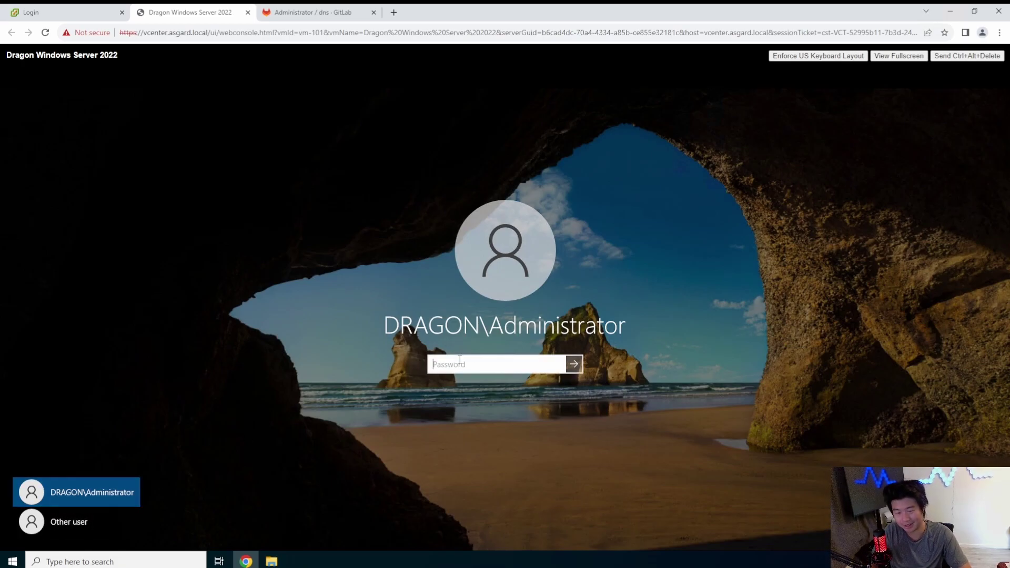
type("•••••••••••••")
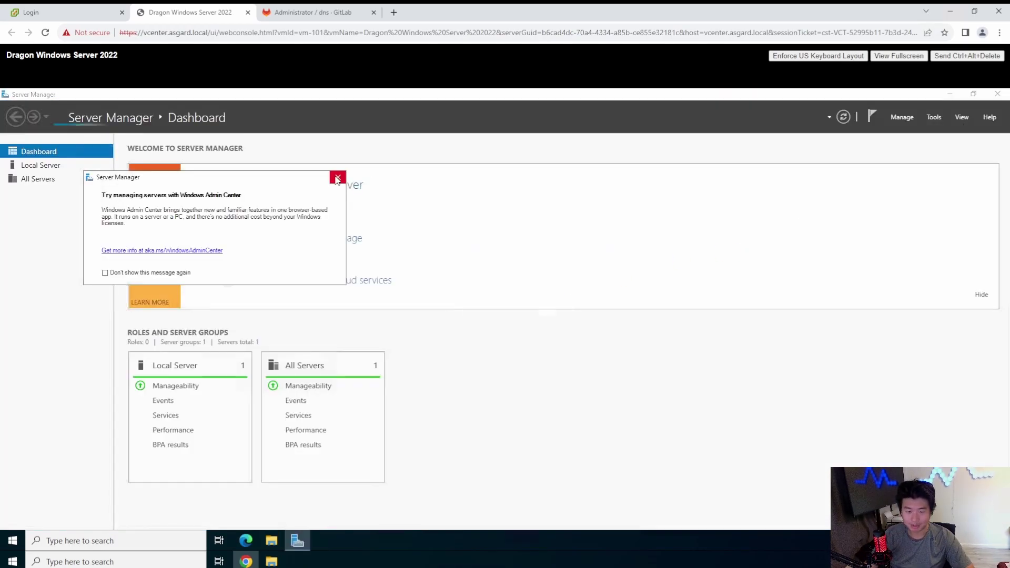
Step: Dismiss the Admin Center prompt, close Server Manager, and show Windows Administrative Tools in Start
left_click(337, 178)
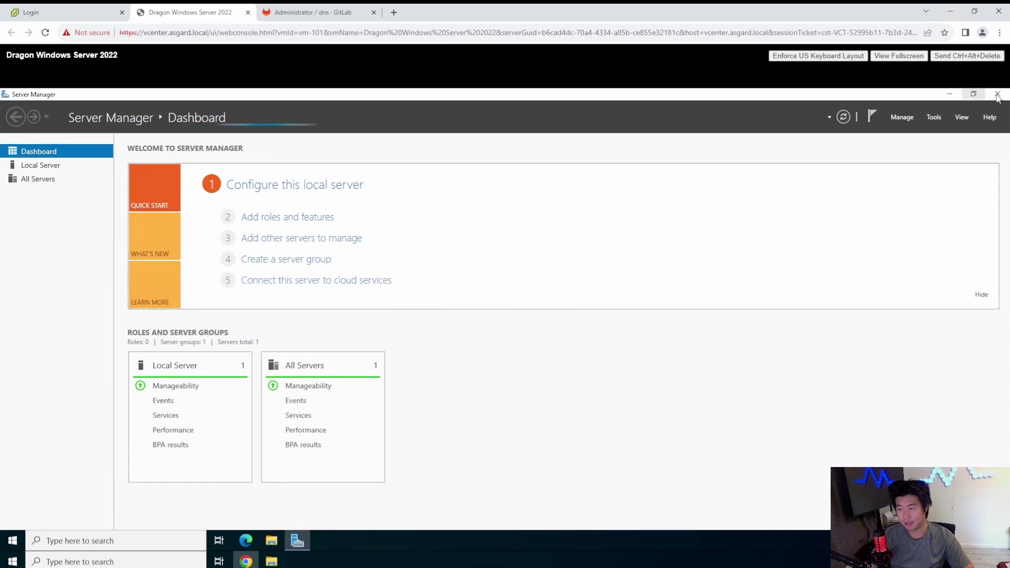
key("alt+F4")
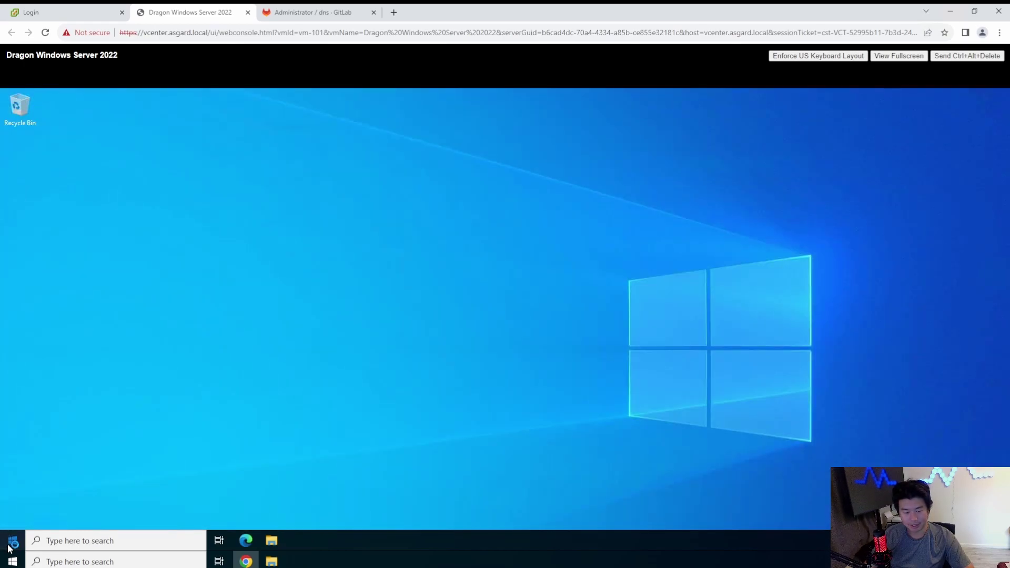
left_click(12, 542)
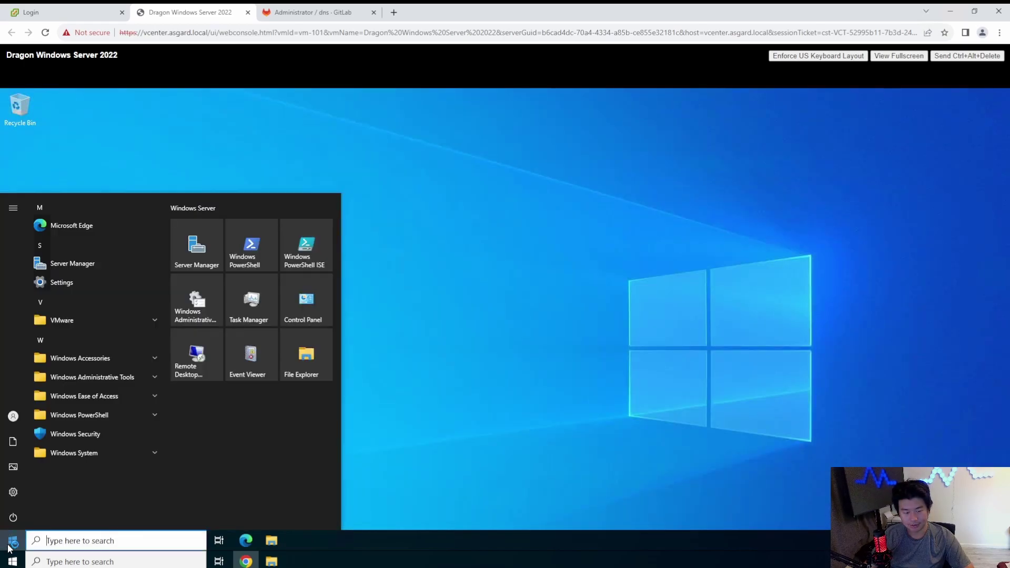
left_click(137, 377)
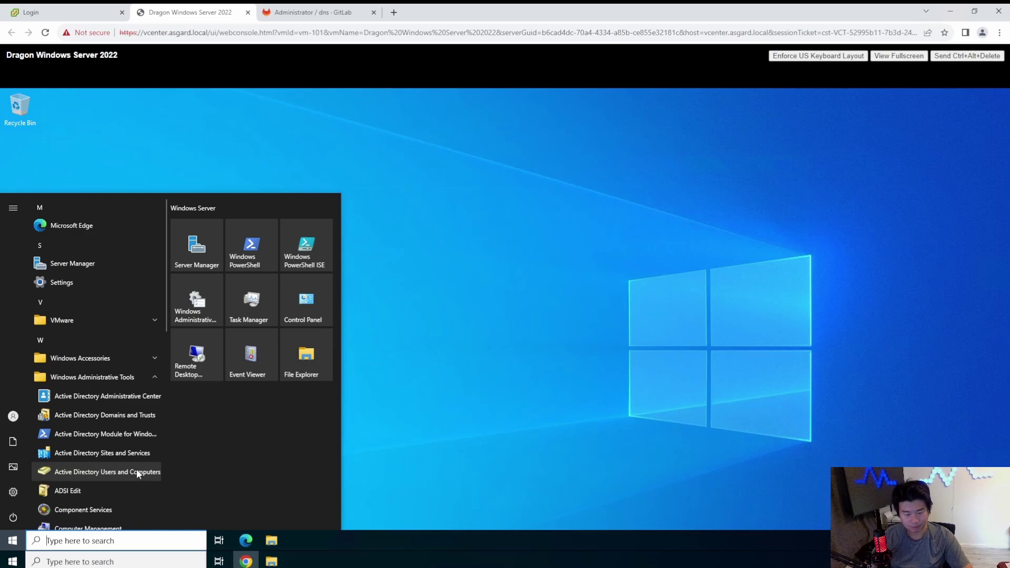
Step: Open Active Directory Users and Computers, expand dragon.local, widen the Name column, open Users, and enlarge the window
left_click(108, 472)
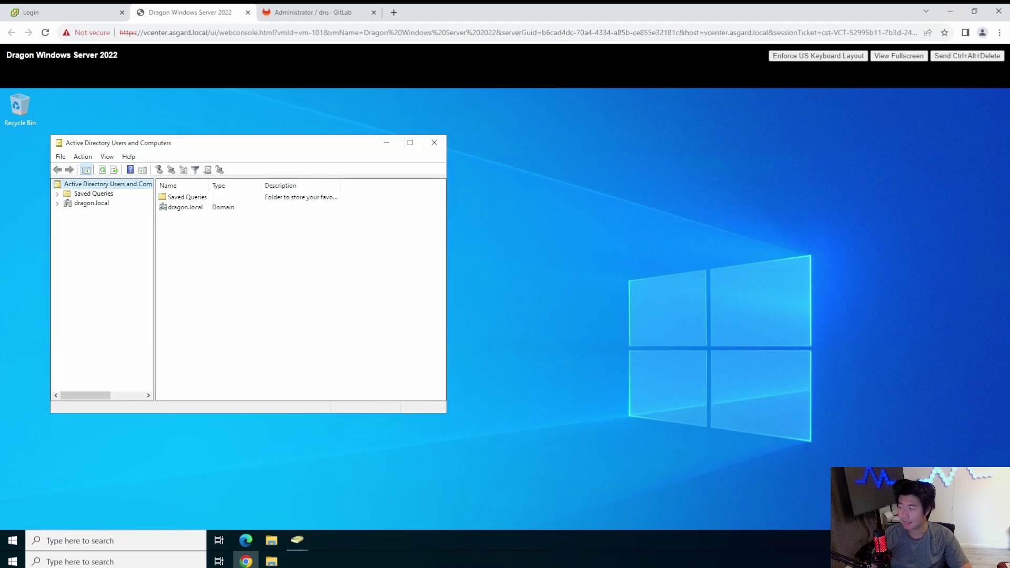
left_click(82, 204)
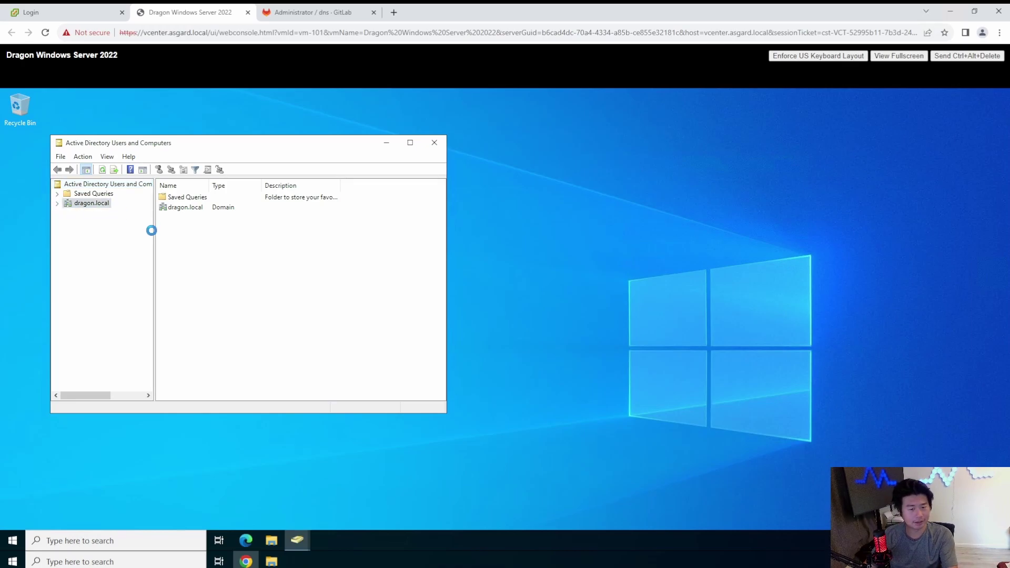
left_click(58, 204)
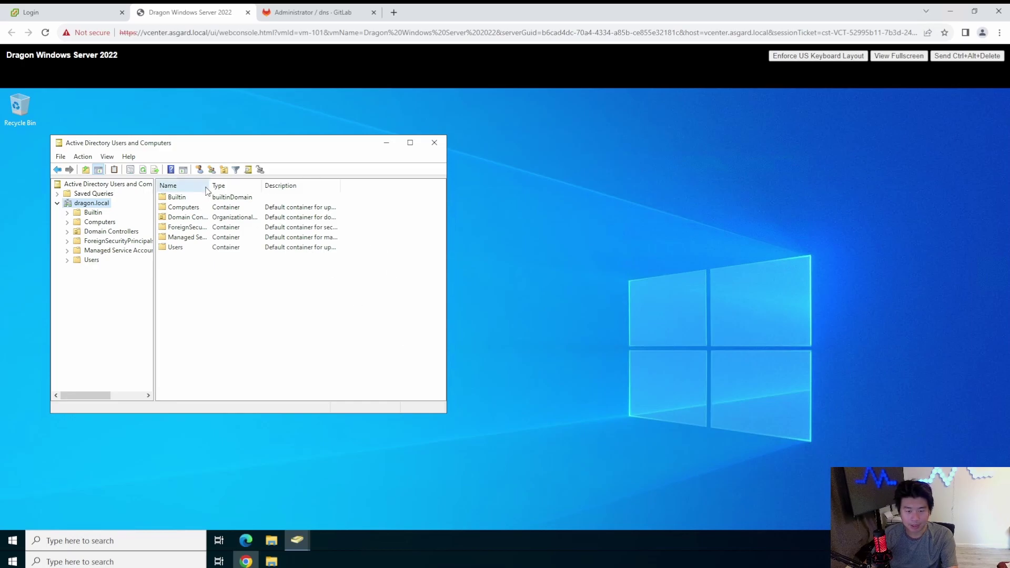
left_click_drag(209, 186, 240, 187)
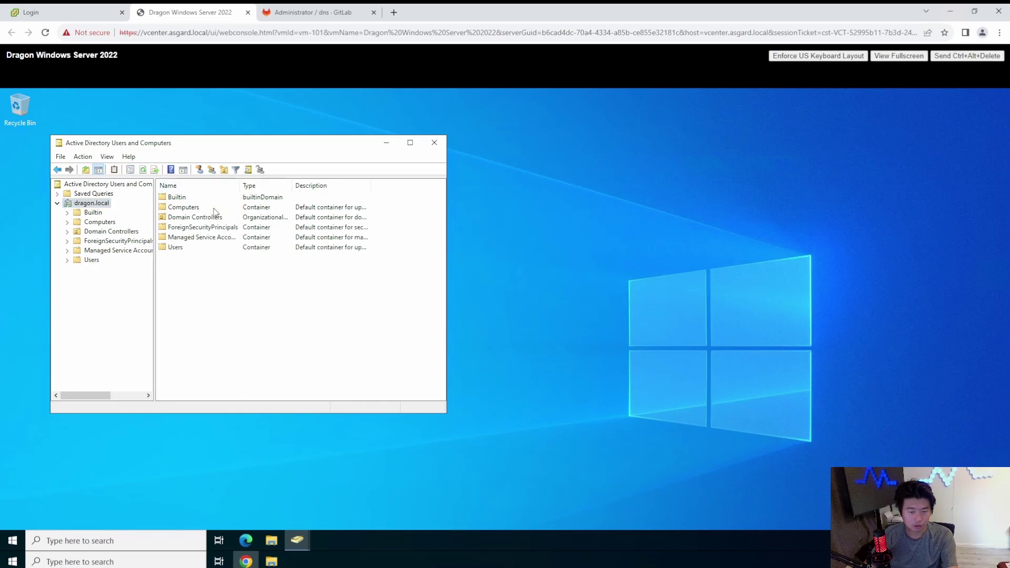
left_click(215, 211)
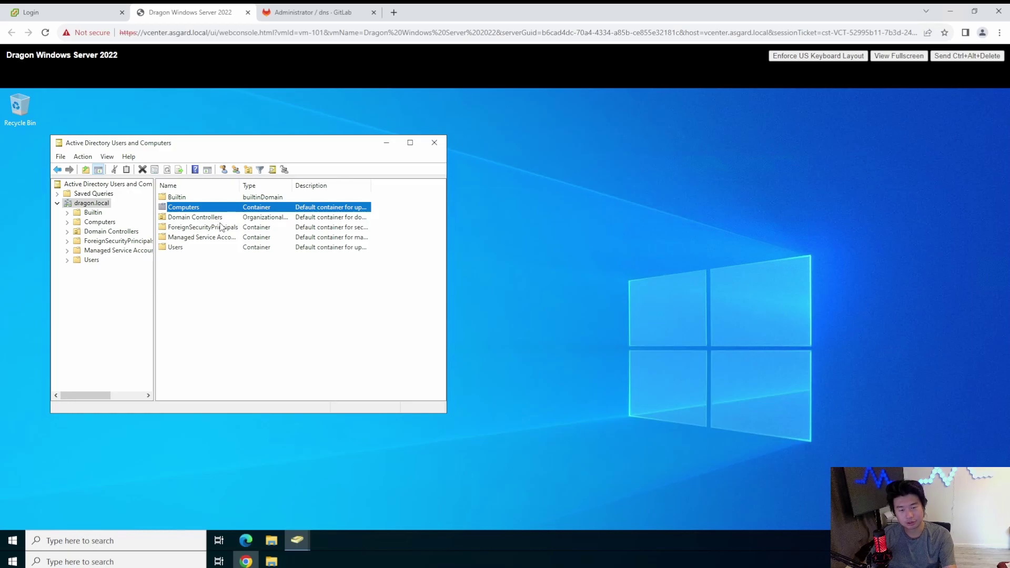
left_click(211, 248)
double_click(211, 248)
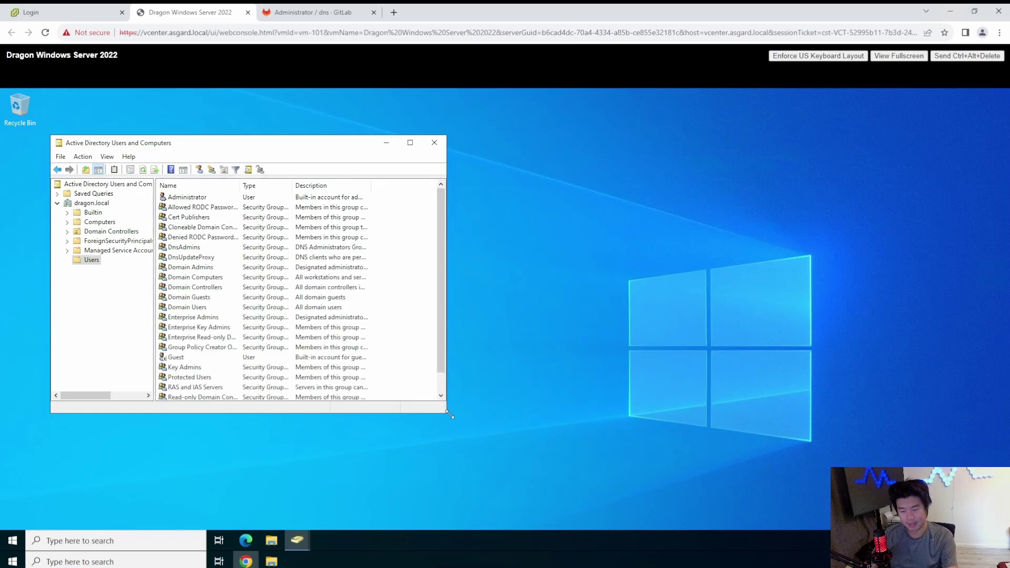
left_click_drag(450, 415, 554, 451)
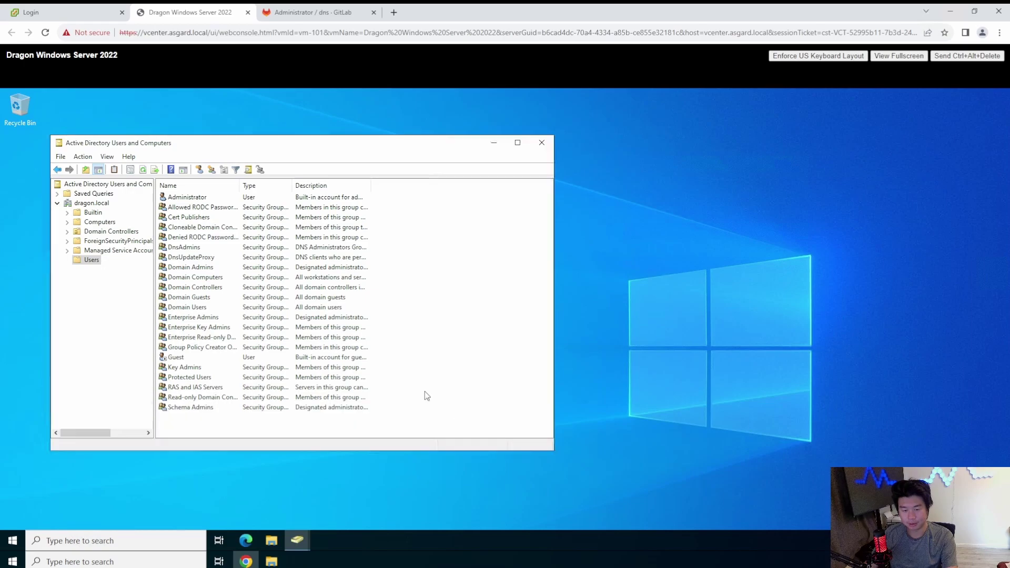
Step: Start a new user in the Users container named 'dragon' with logon name 'dragon'
right_click(457, 343)
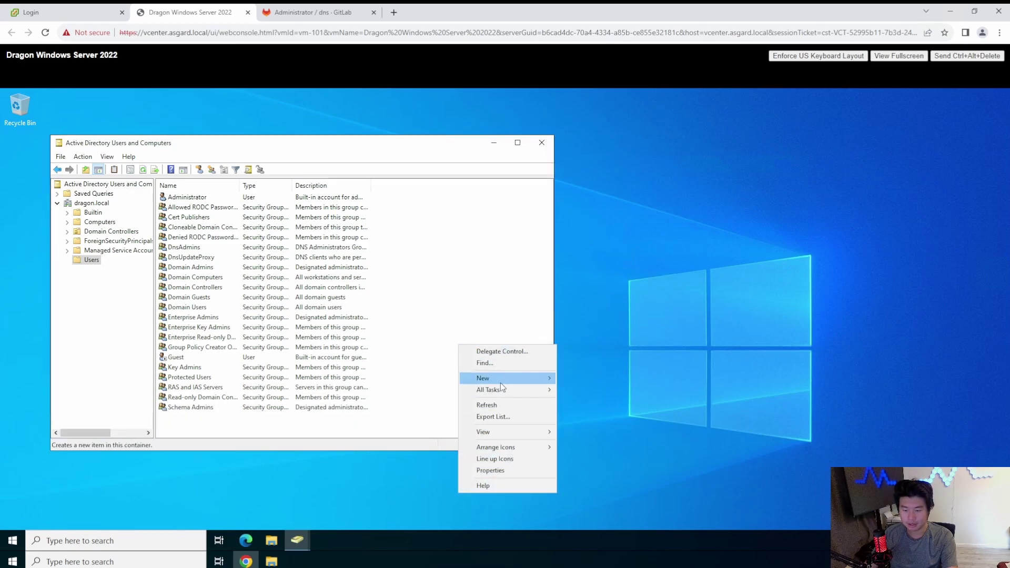
mouse_move(500, 386)
left_click(593, 493)
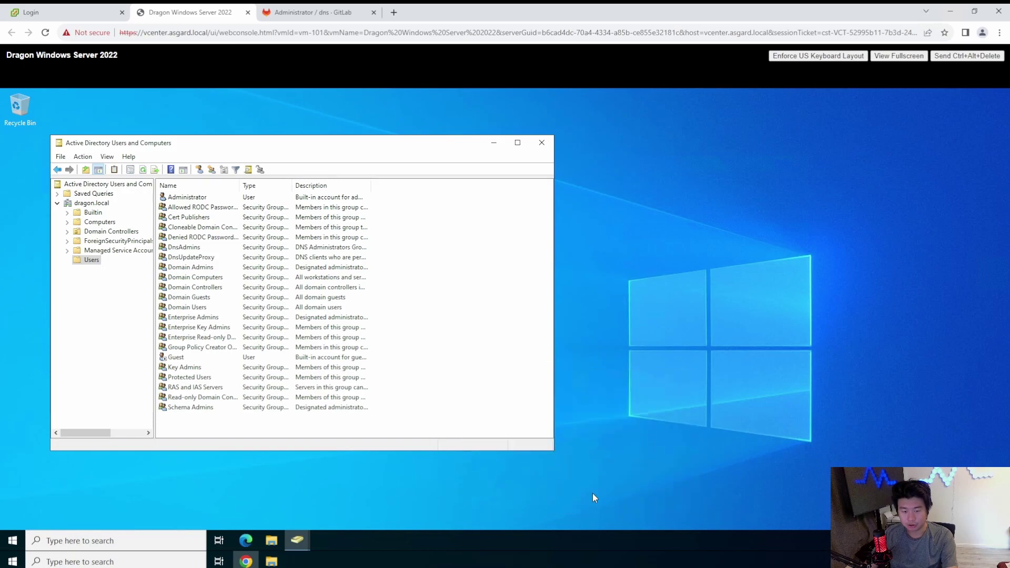
type("dragon")
key("Tab")
key("Tab")
key("Tab")
key("Tab")
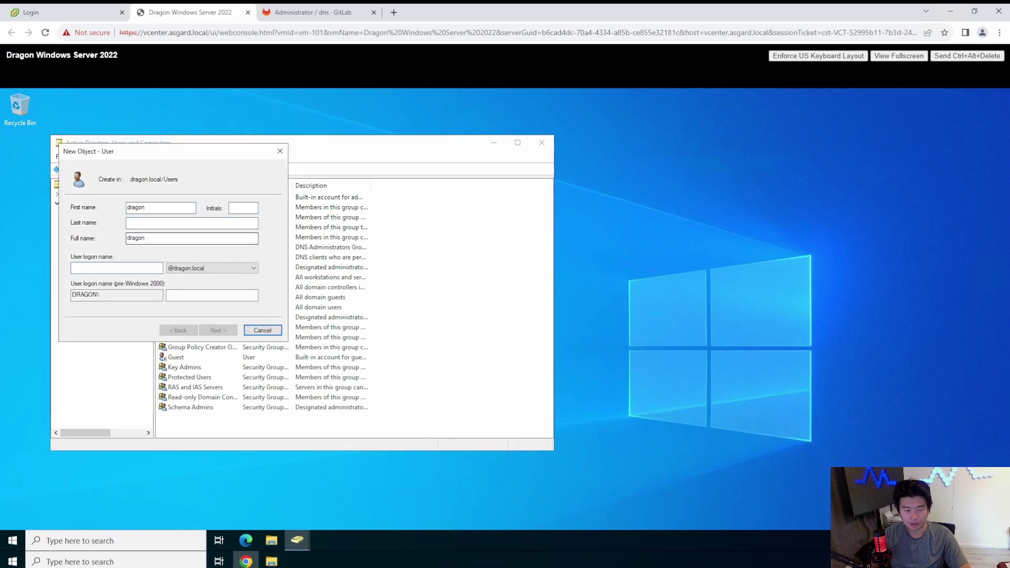
type("dragon")
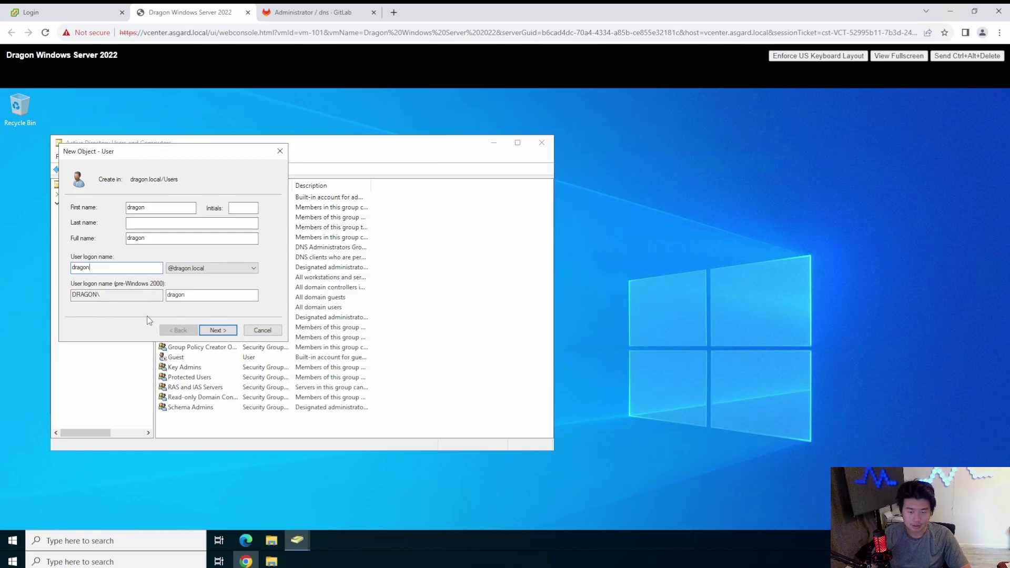
Step: Set the user's password to never expire with no forced change at logon, then finish creating it
left_click(230, 335)
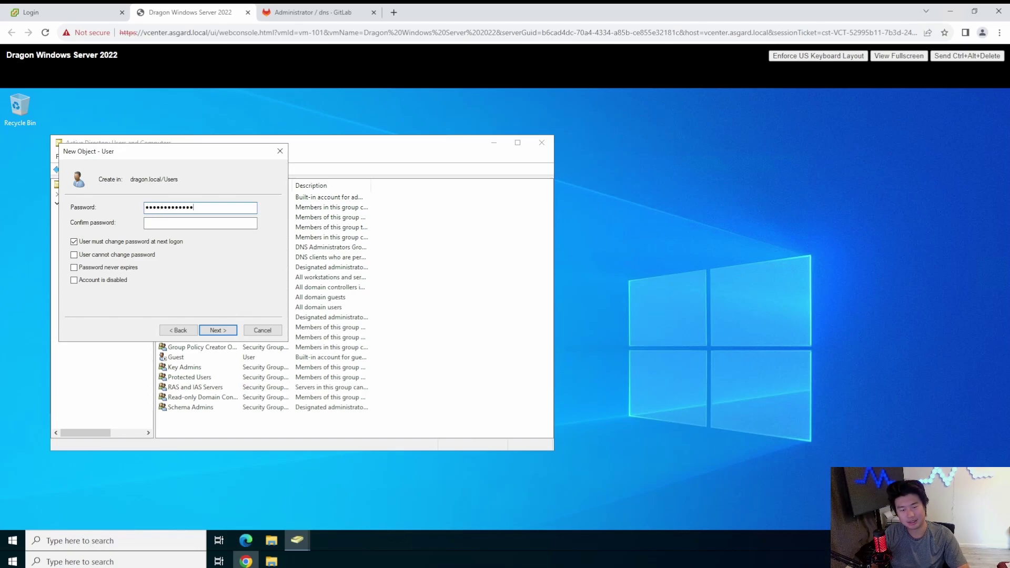
key("Tab")
type("Password12345")
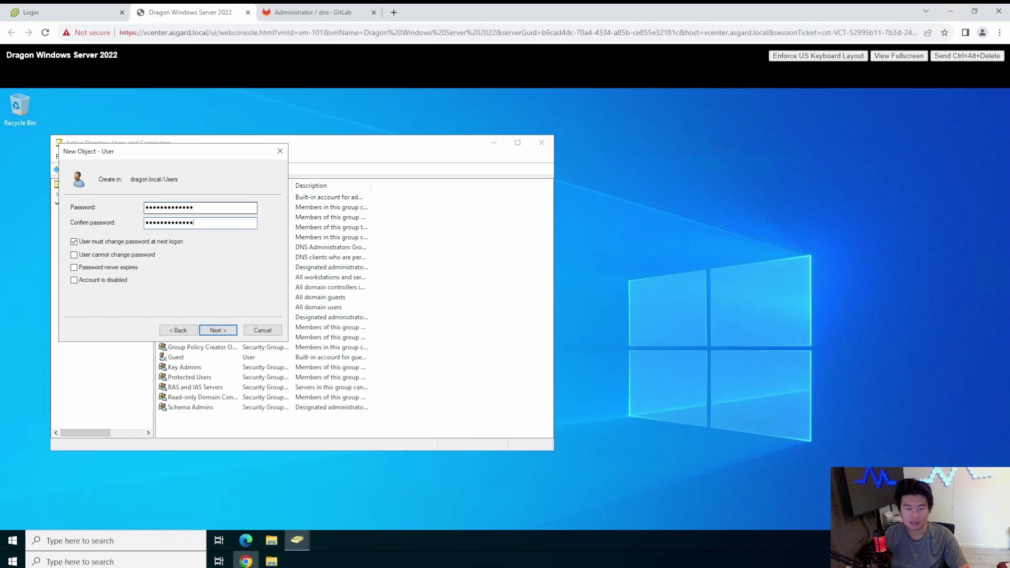
left_click(91, 243)
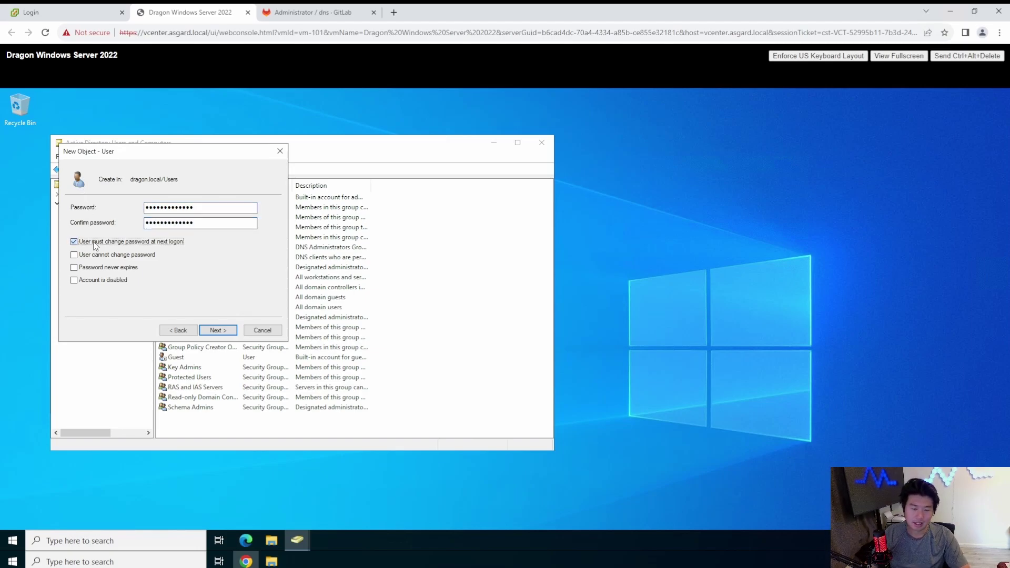
left_click(121, 268)
left_click(218, 331)
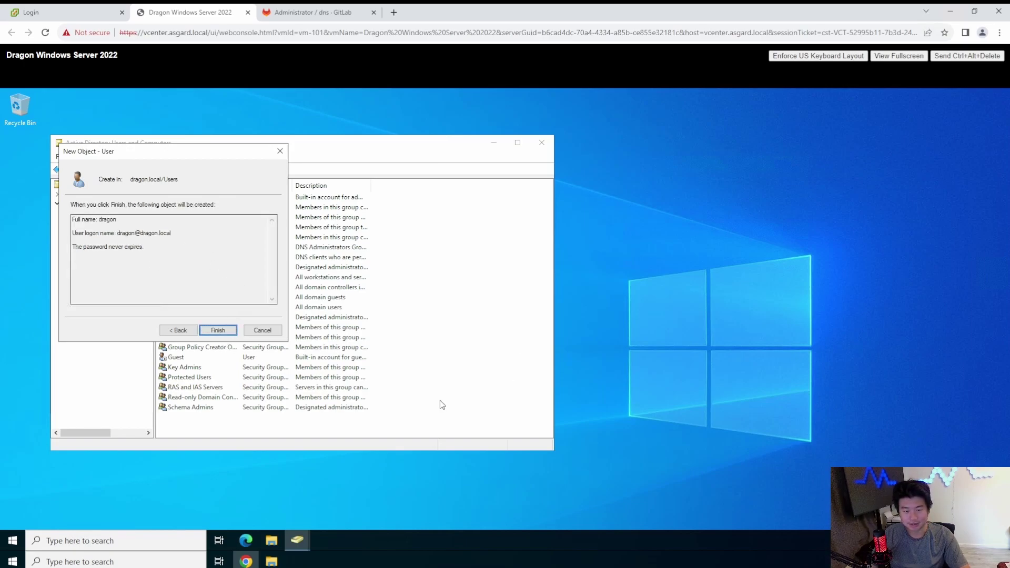
left_click(174, 331)
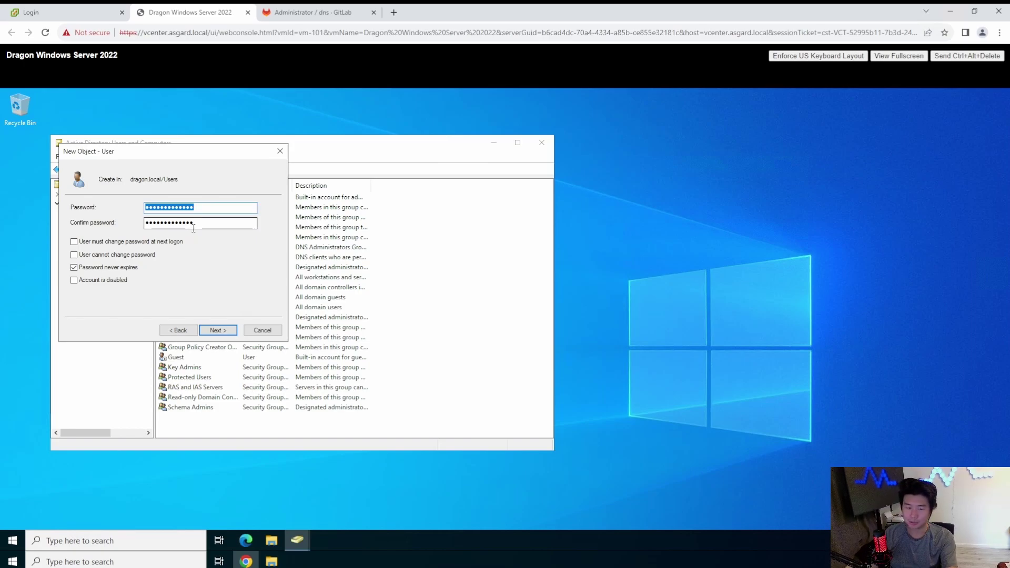
left_click(209, 207)
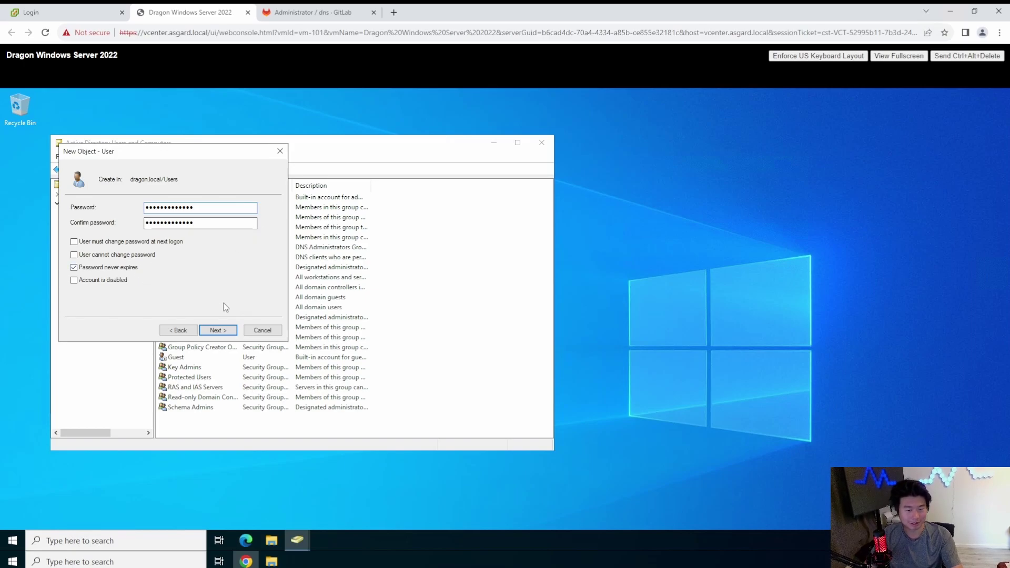
key("Return")
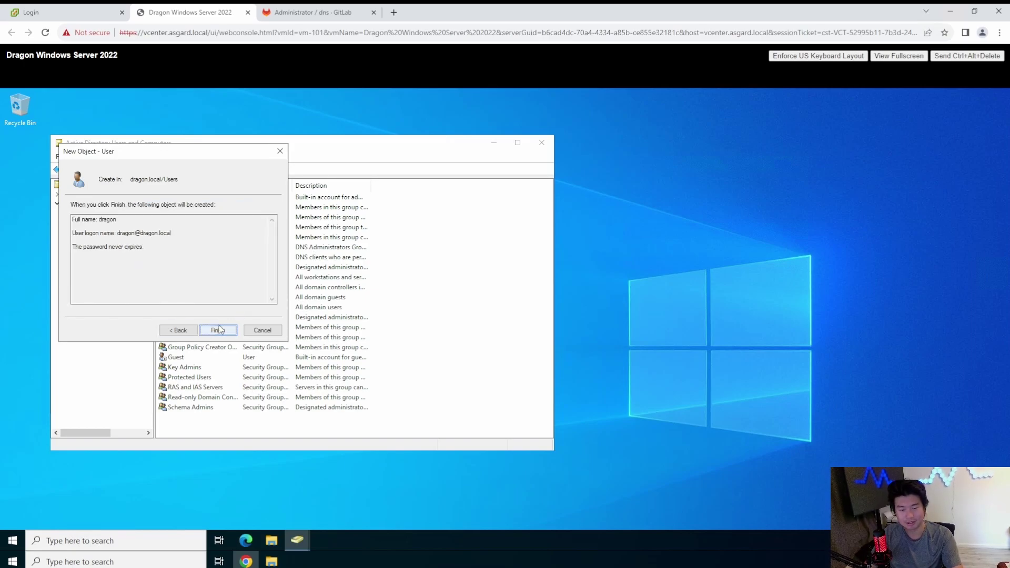
left_click(223, 329)
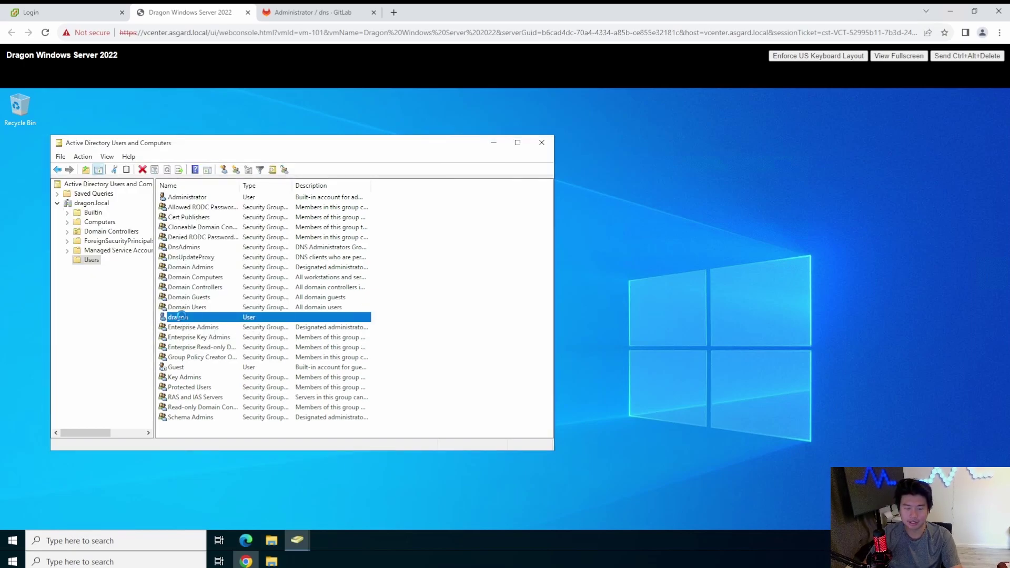
Step: Add dragon to the Domain Admins group from its Member Of properties
double_click(181, 317)
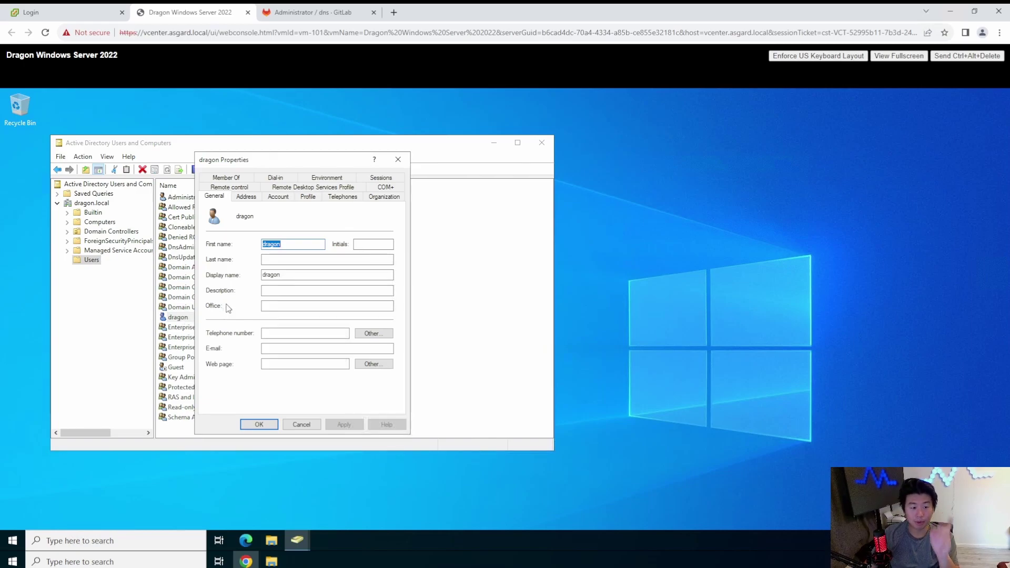
left_click(226, 178)
left_click(337, 288)
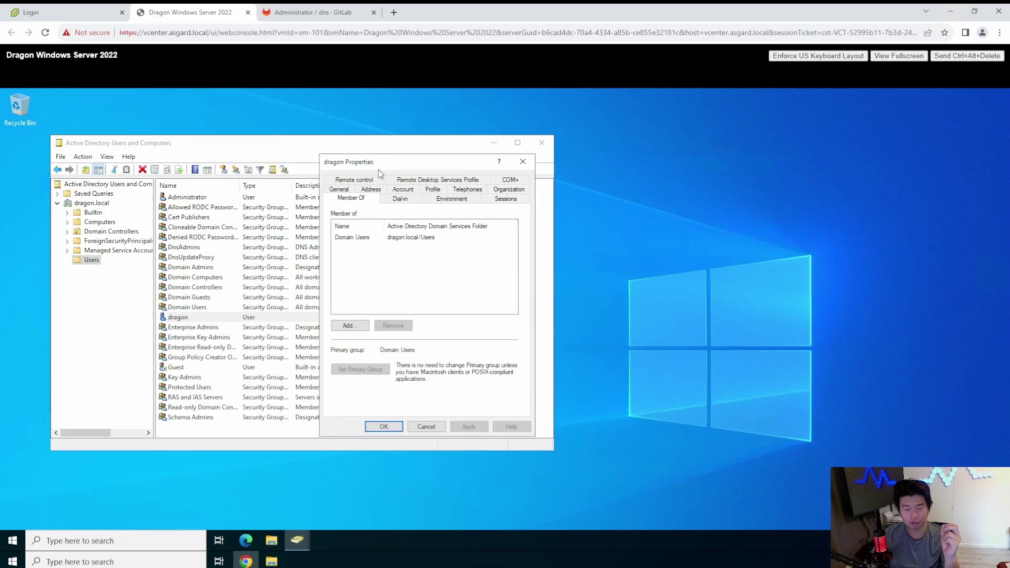
left_click_drag(381, 160, 617, 159)
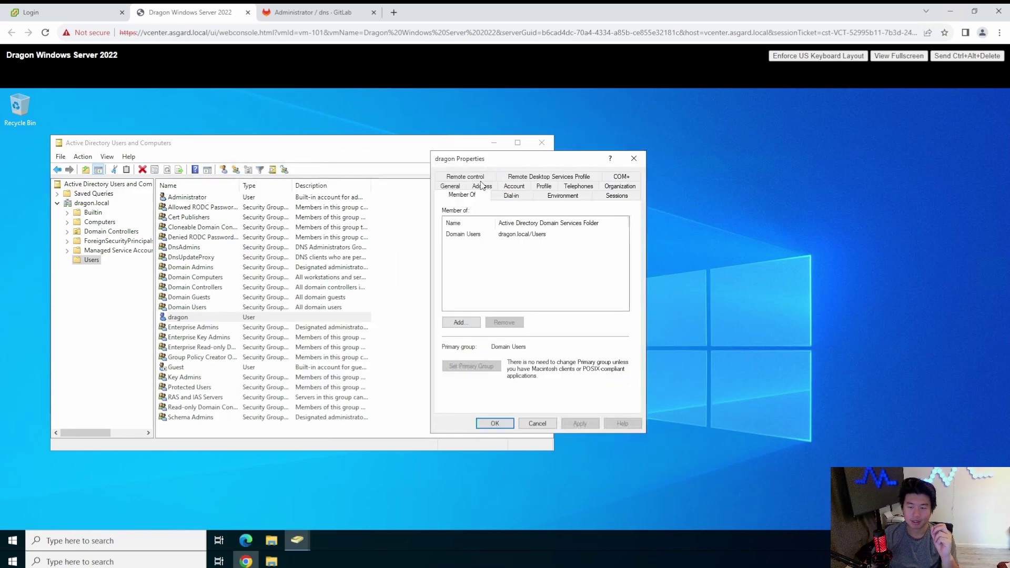
left_click(488, 237)
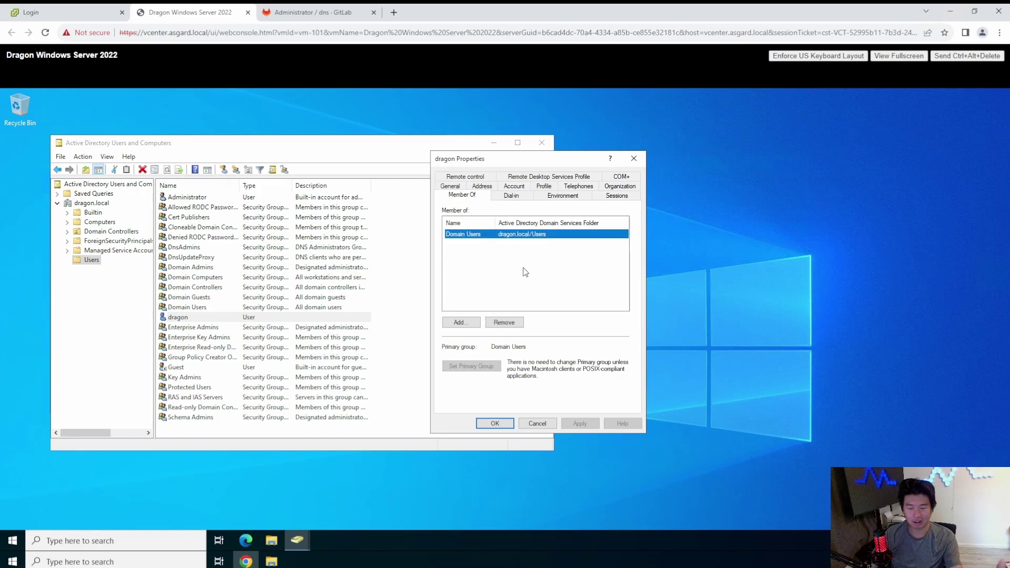
left_click(460, 322)
type("domain")
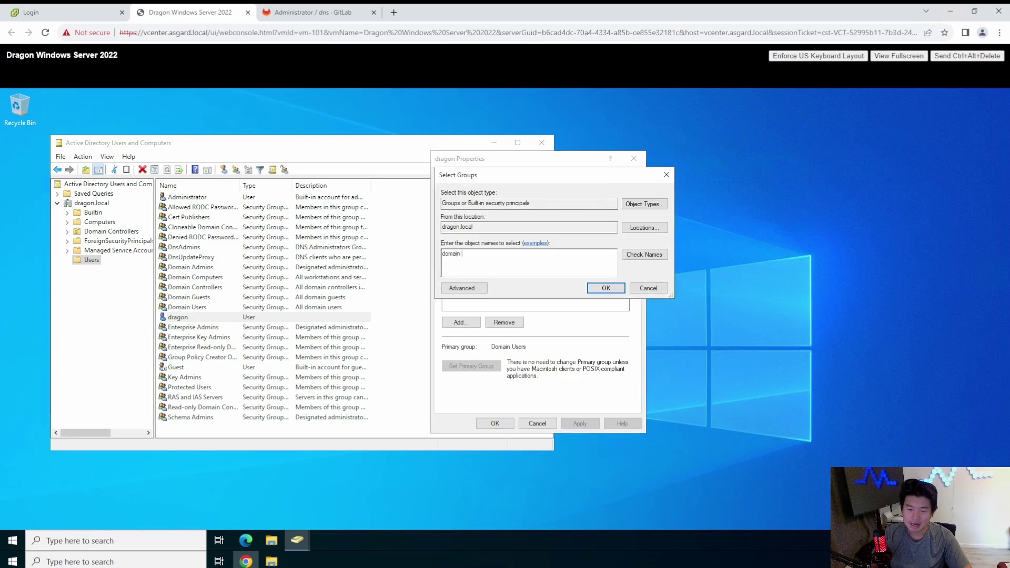
type(" admin")
key("Return")
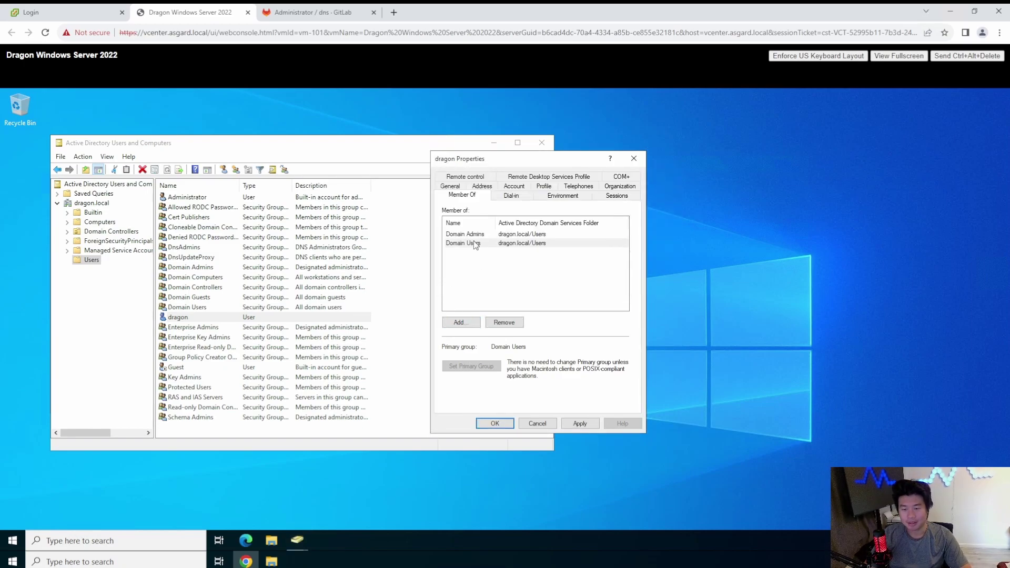
Step: Make Domain Admins dragon's primary group, remove Domain Users, and apply the changes
left_click(476, 234)
left_click(471, 366)
left_click(474, 251)
left_click(477, 245)
left_click(514, 323)
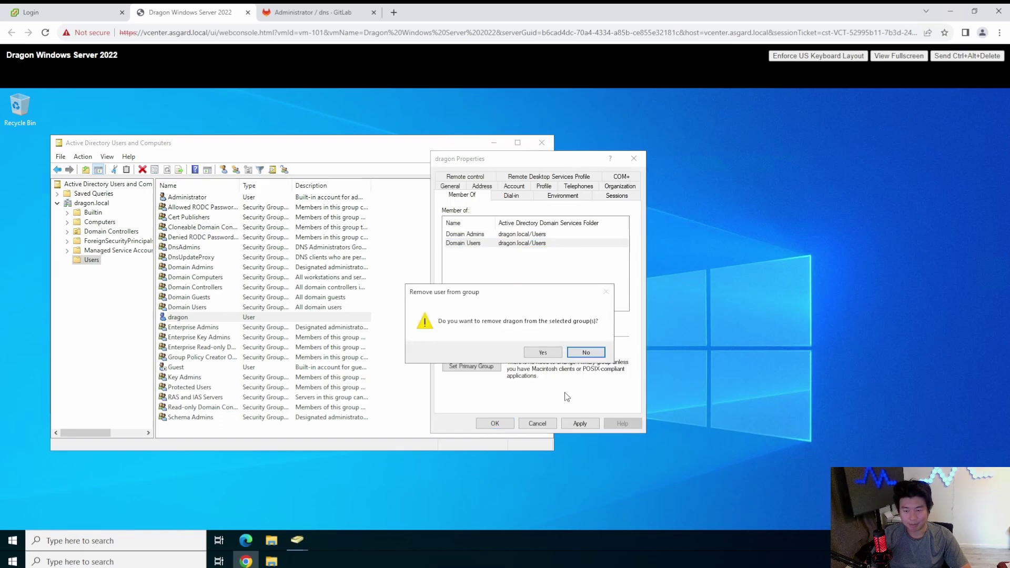
left_click(541, 353)
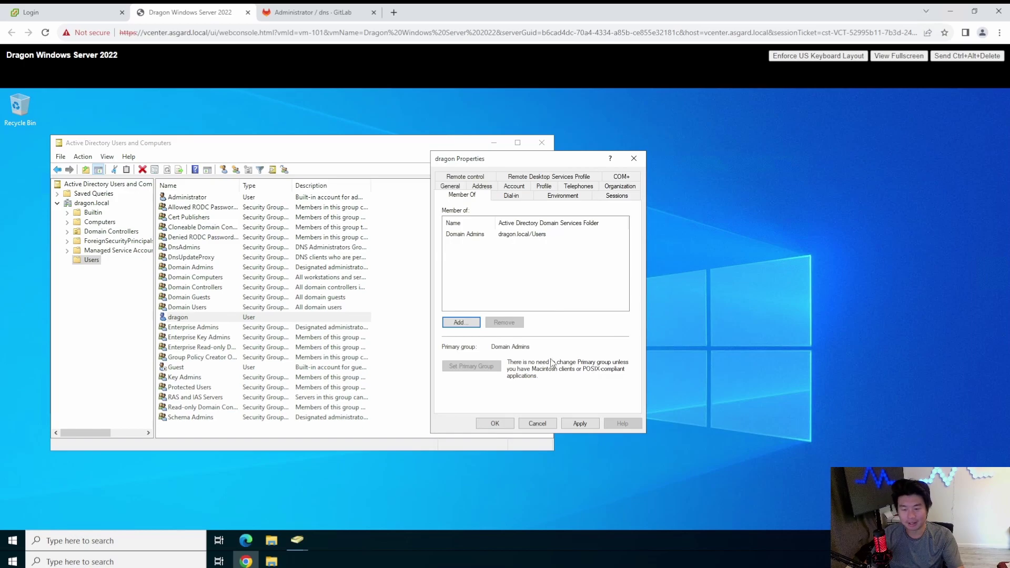
left_click(583, 424)
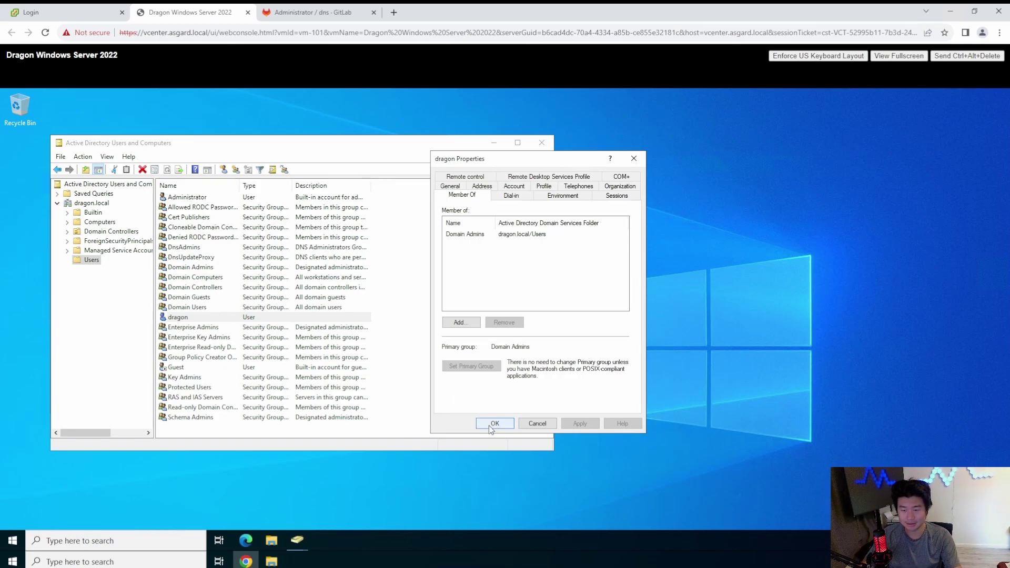
left_click(505, 235)
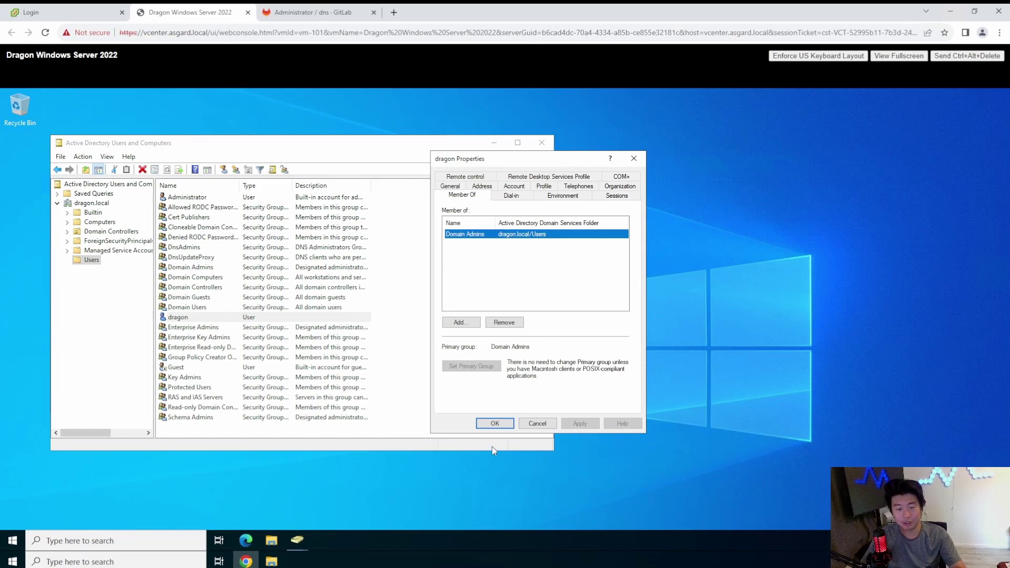
Step: Close dragon's properties and the Active Directory Users and Computers windows
left_click(494, 423)
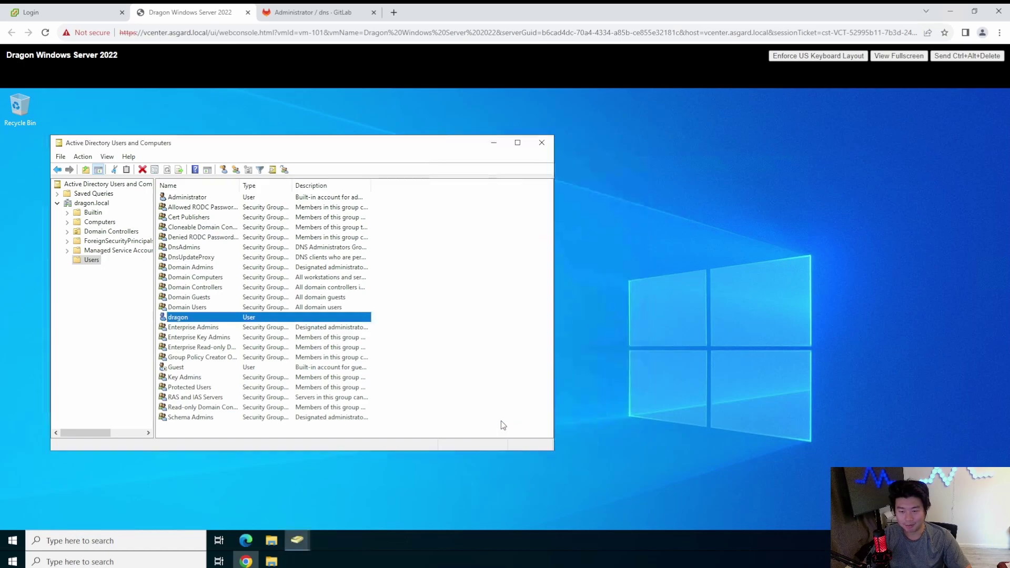
right_click(455, 337)
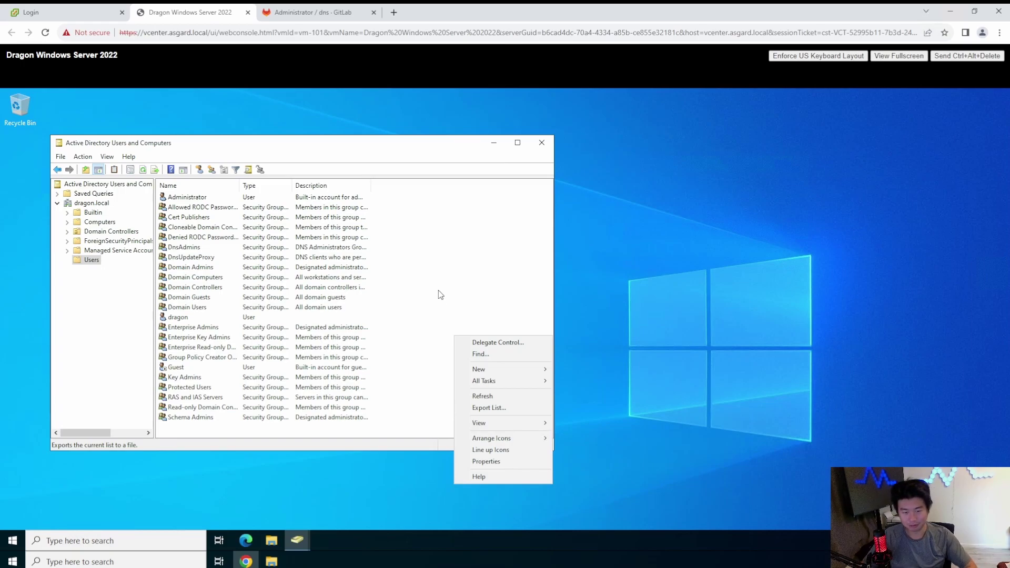
left_click(493, 332)
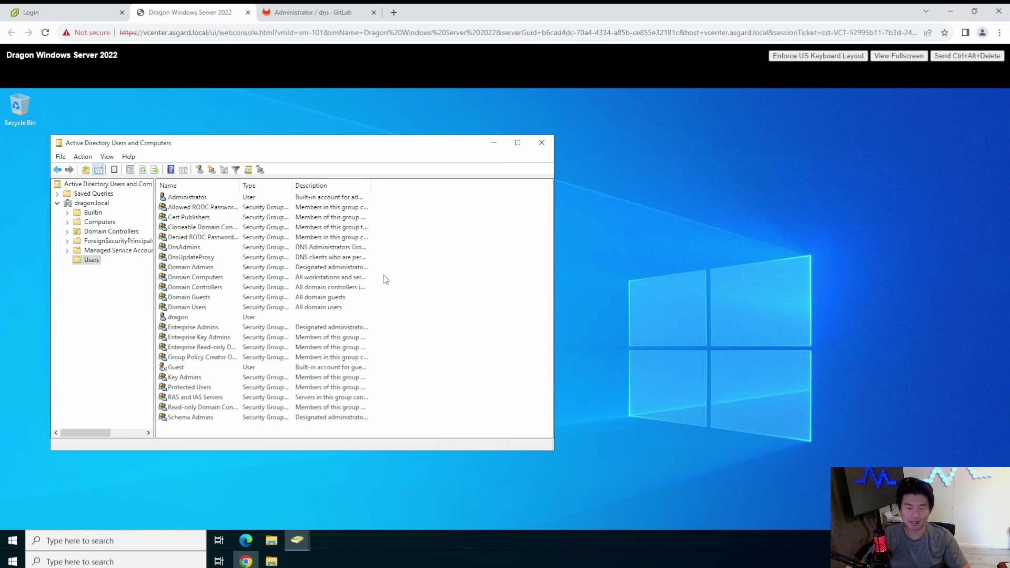
left_click(541, 142)
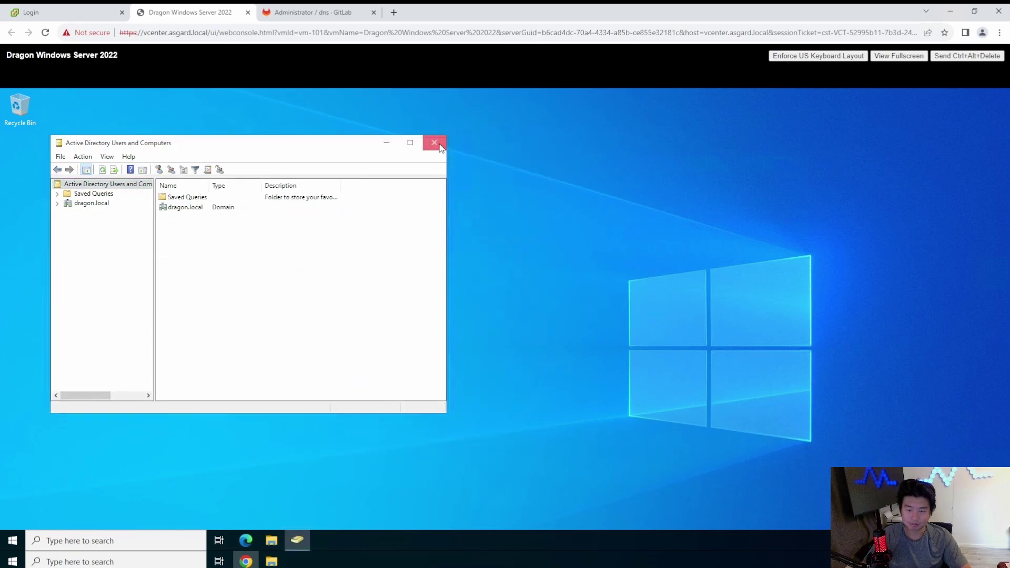
left_click(435, 142)
Step: Sign the Administrator account out from the Start menu
left_click(11, 539)
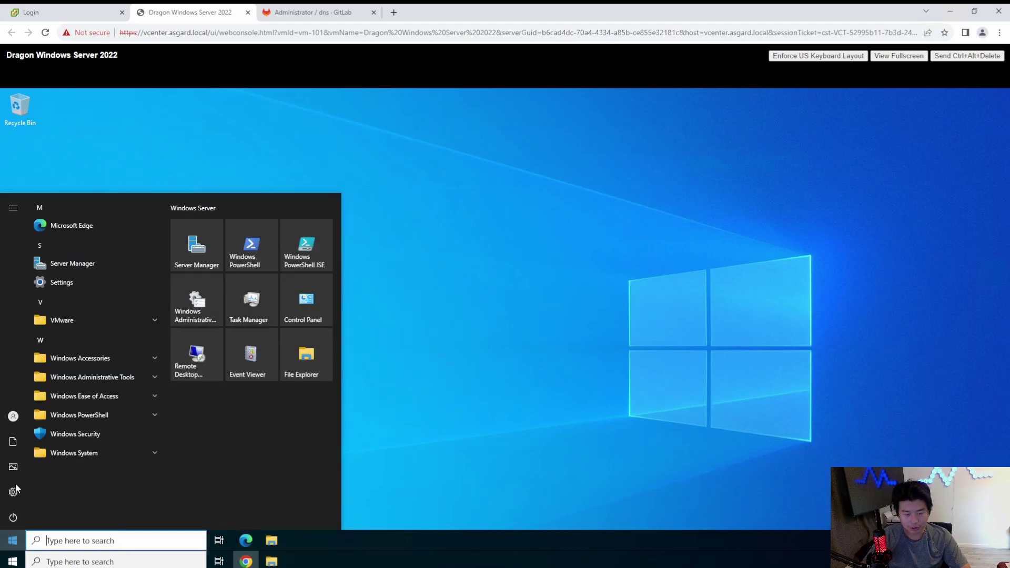
left_click(14, 415)
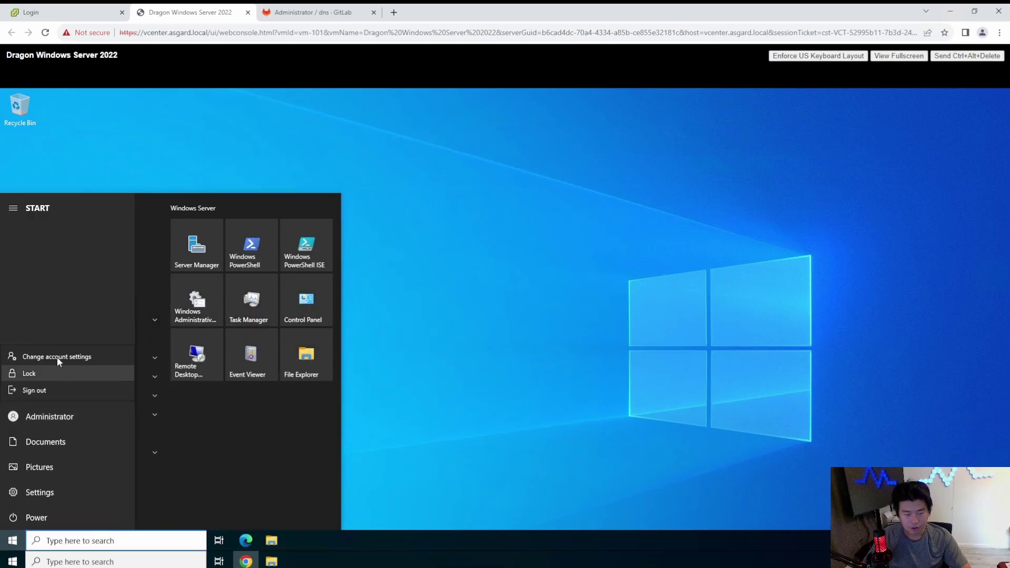
left_click(46, 390)
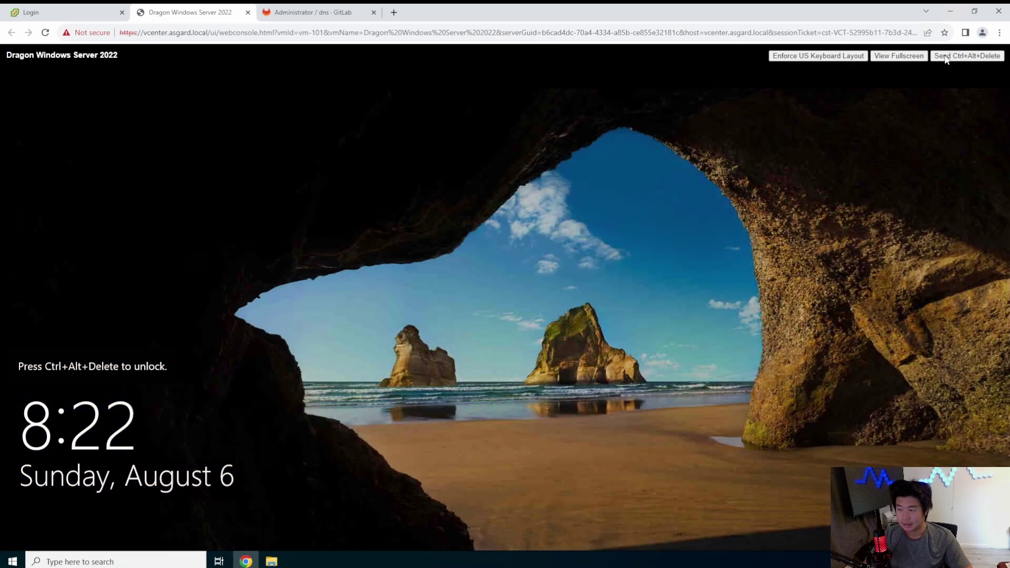
Step: At the sign-in screen, choose Other user and enter the user name dragon
left_click(946, 58)
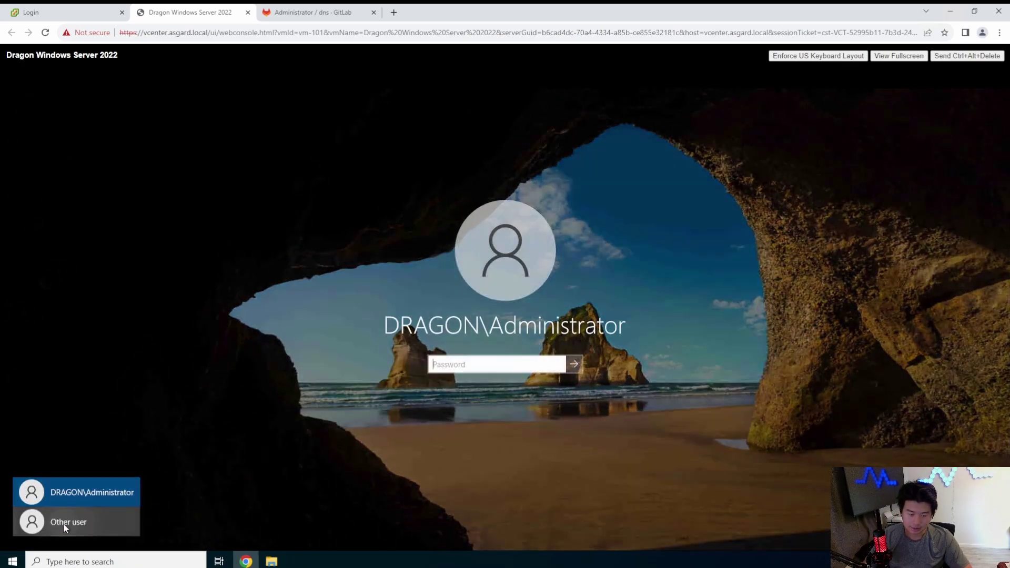
left_click(63, 523)
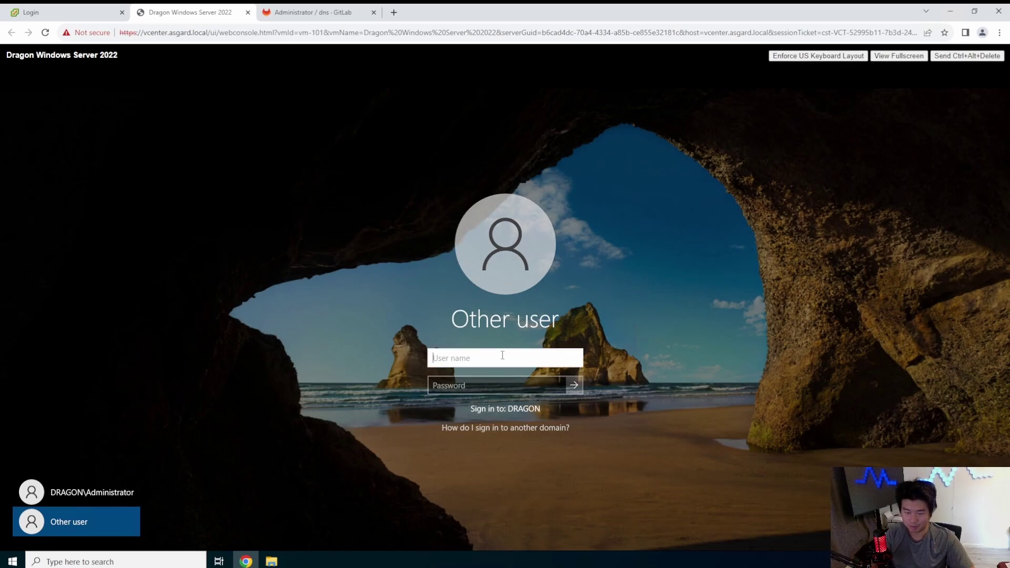
type("drago")
key("BackSpace")
key("BackSpace")
key("BackSpace")
key("BackSpace")
type("DRAGON\\drag")
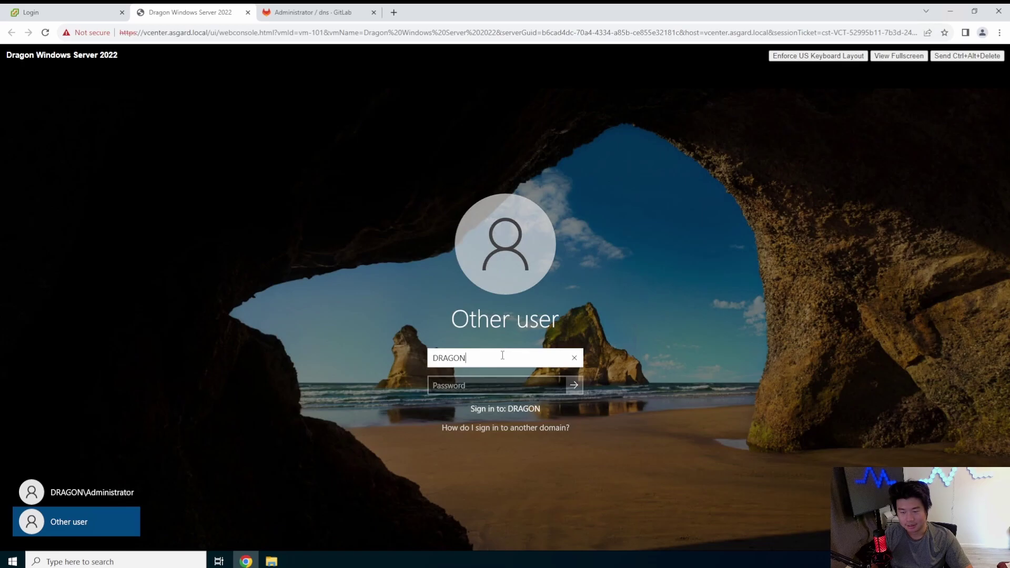
type("asdf\\")
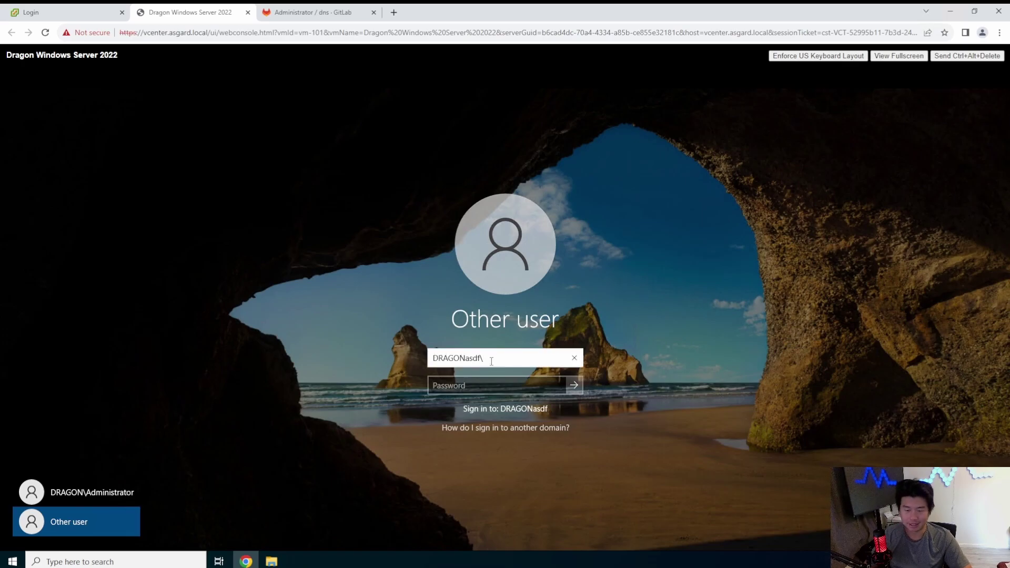
double_click(444, 358)
left_click(483, 358)
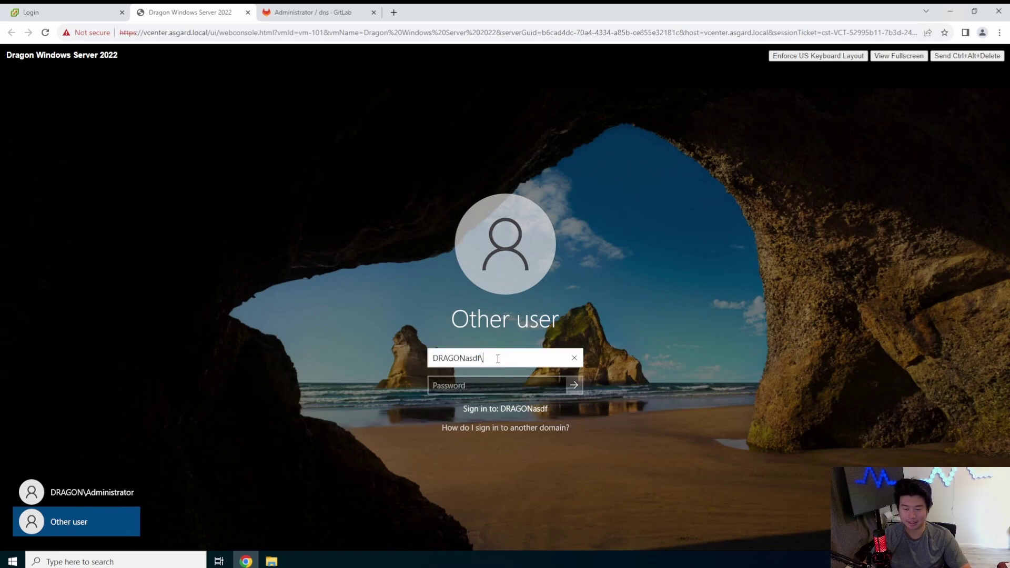
key("ctrl+a")
type("dragon")
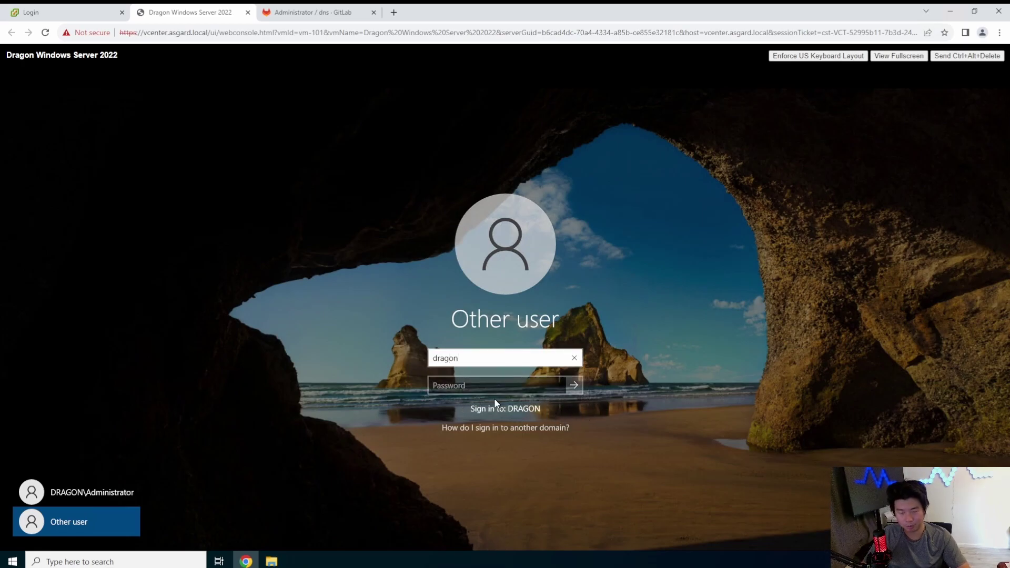
Step: Enter dragon's password, dismiss the incorrect-password error, re-enter it and sign in
left_click(481, 384)
type("P**********")
key("Return")
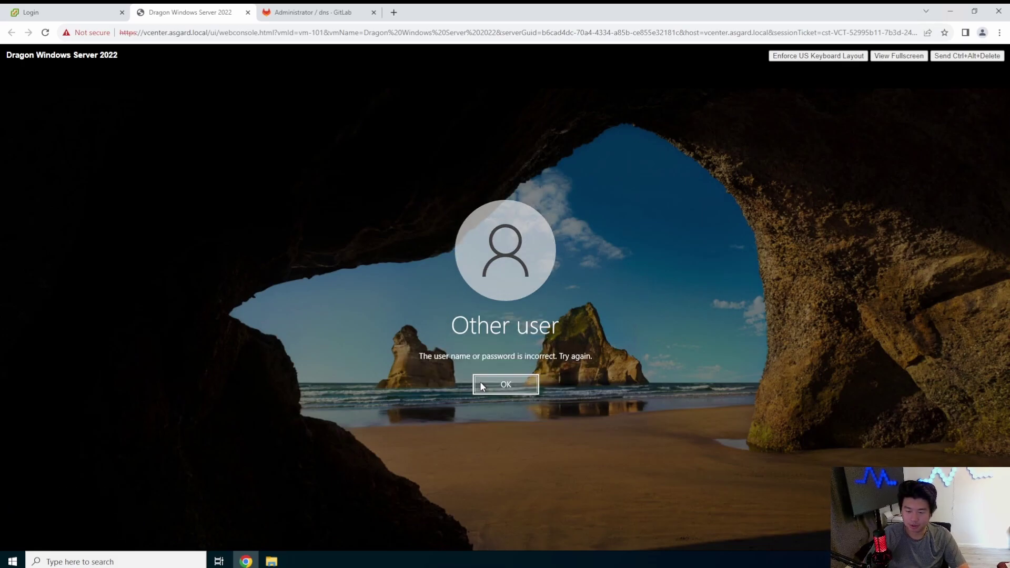
left_click(481, 384)
type("*************")
key("Return")
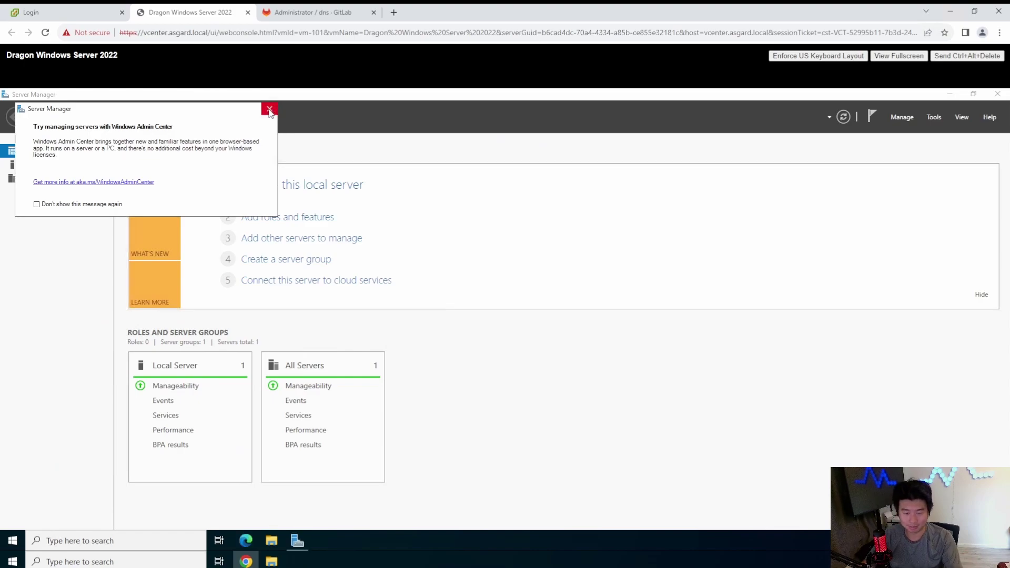
Step: Close the Windows Admin Center popup in Server Manager
left_click(269, 110)
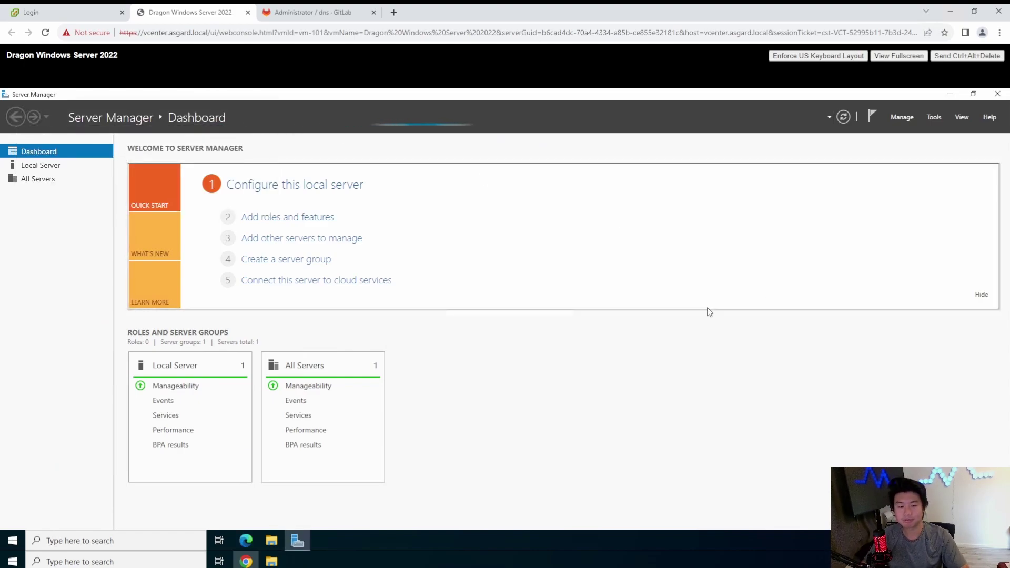